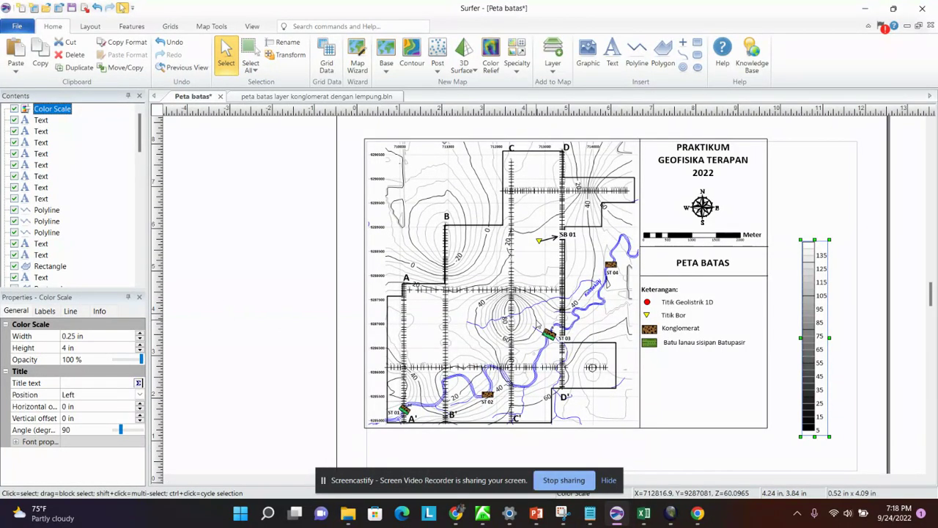
Hide the Post-peta batas layer konglomerat layer on the Peta Batas map, keeping the graticule and contours shown
scroll(551, 310, "down", 1)
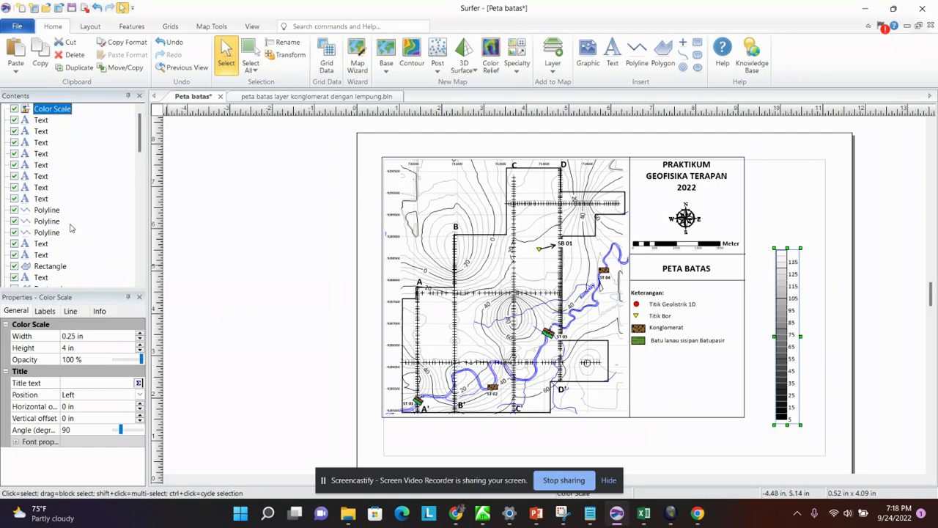
scroll(69, 220, "down", 8)
scroll(63, 210, "up", 2)
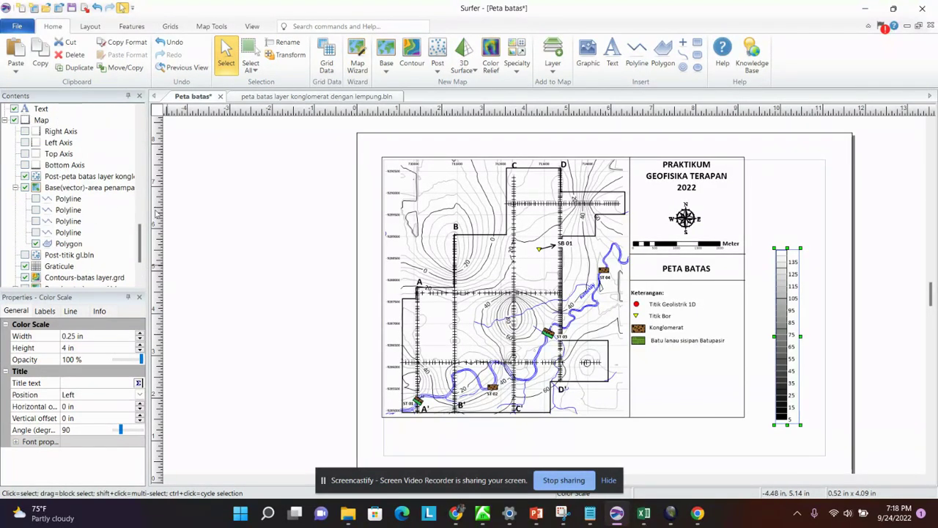
scroll(523, 266, "up", 1)
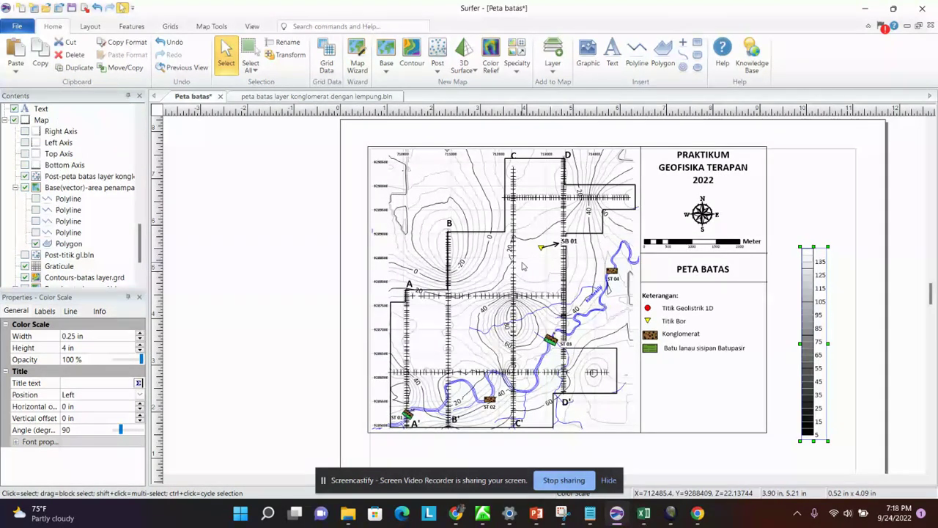
scroll(524, 266, "up", 2)
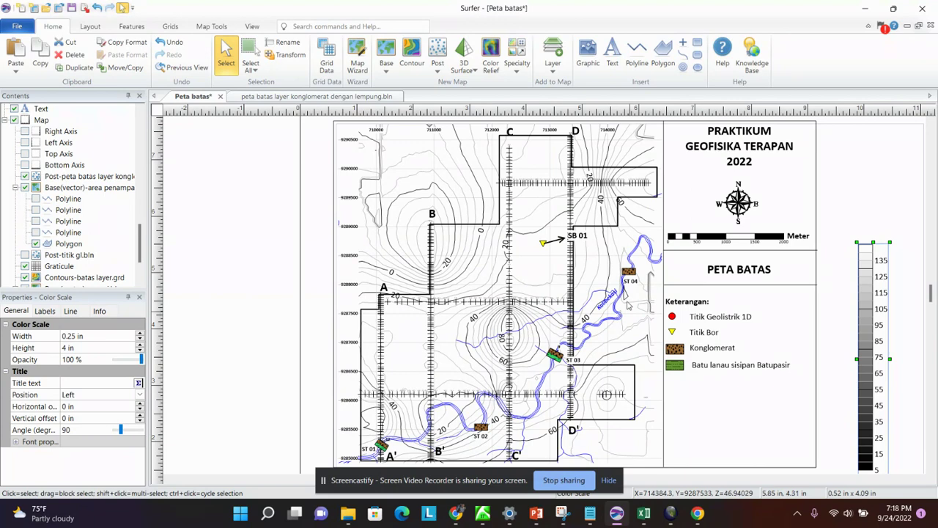
scroll(85, 247, "up", 1)
scroll(85, 245, "down", 1)
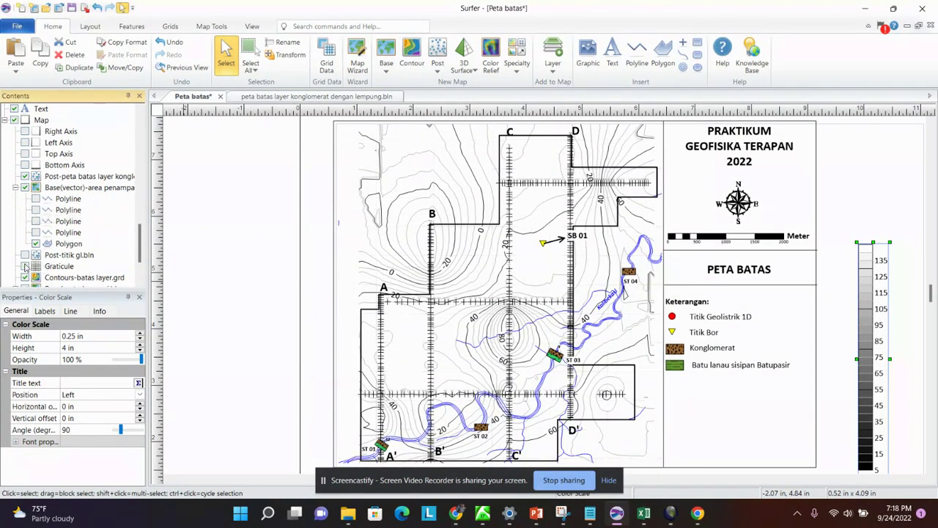
left_click(25, 177)
left_click(25, 177)
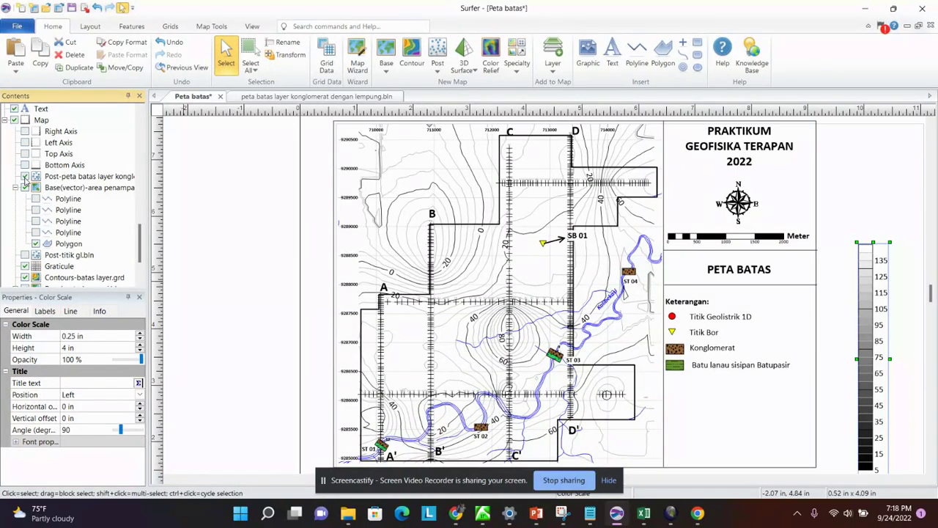
left_click(25, 178)
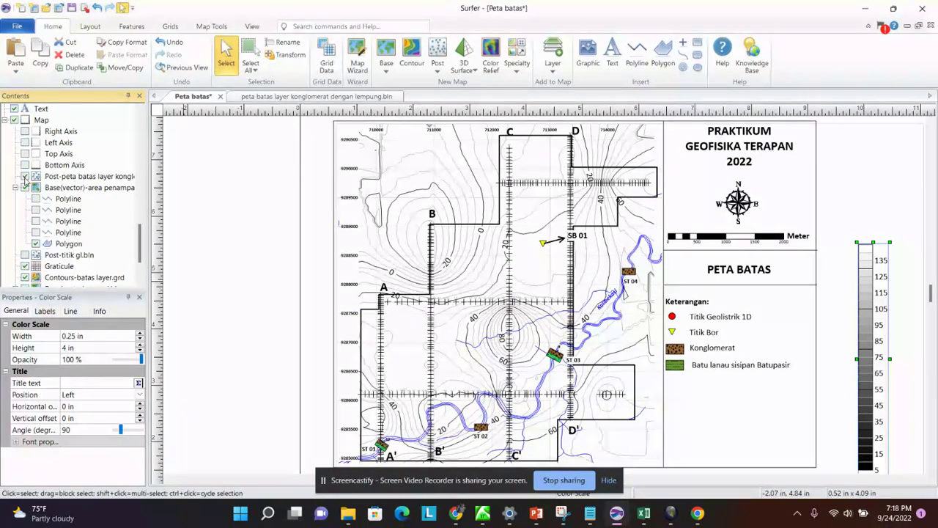
left_click(25, 176)
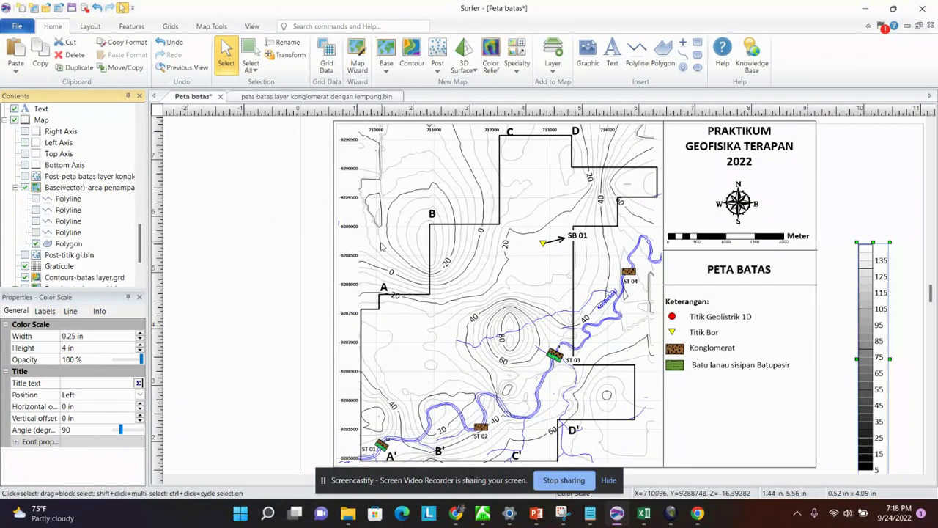
scroll(515, 288, "down", 2)
scroll(535, 357, "up", 1)
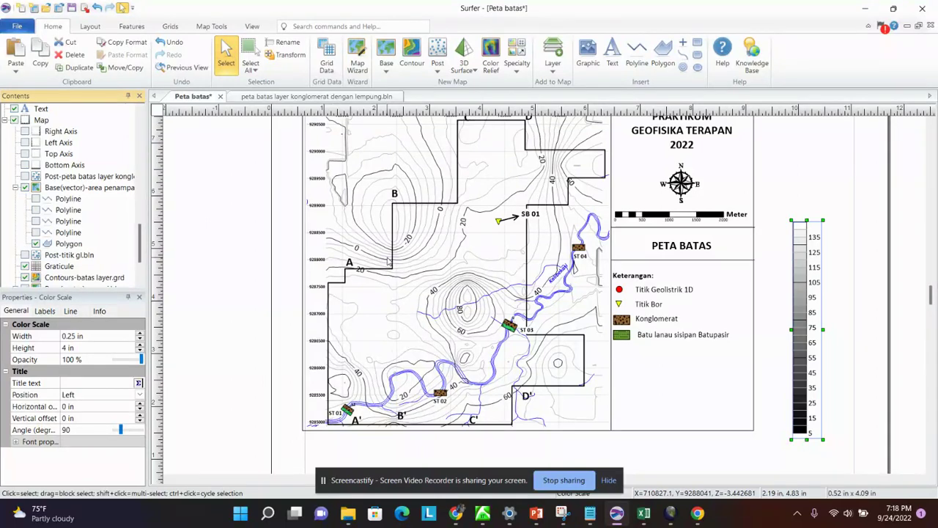
Switch to PowerPoint and compare the Peta Batas map, the Penampang Resistivitas 07 section and the Tebal Konglomerat map
left_click(543, 517)
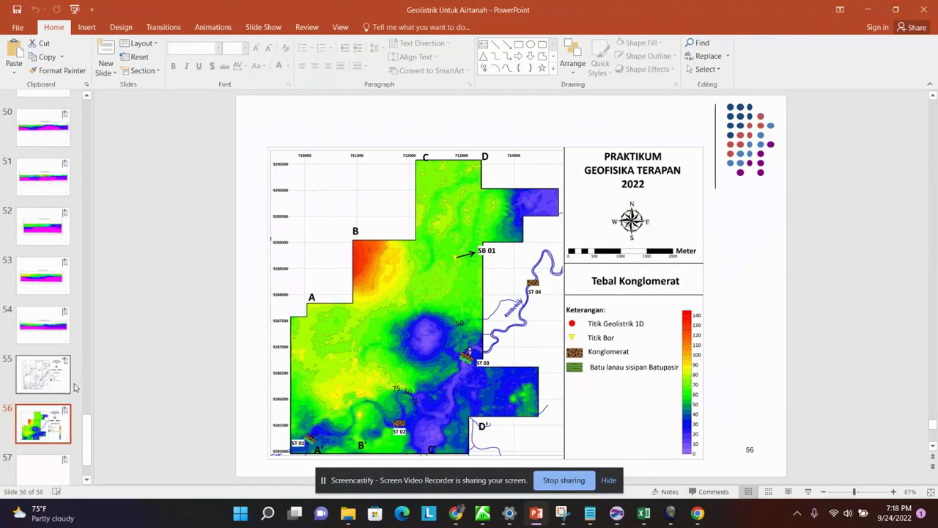
scroll(49, 390, "down", 1)
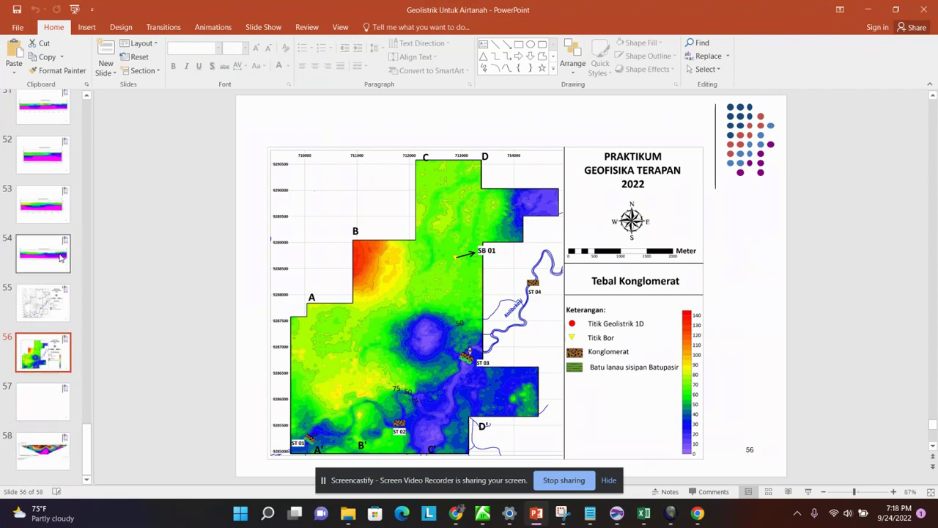
left_click(50, 255)
left_click(54, 310)
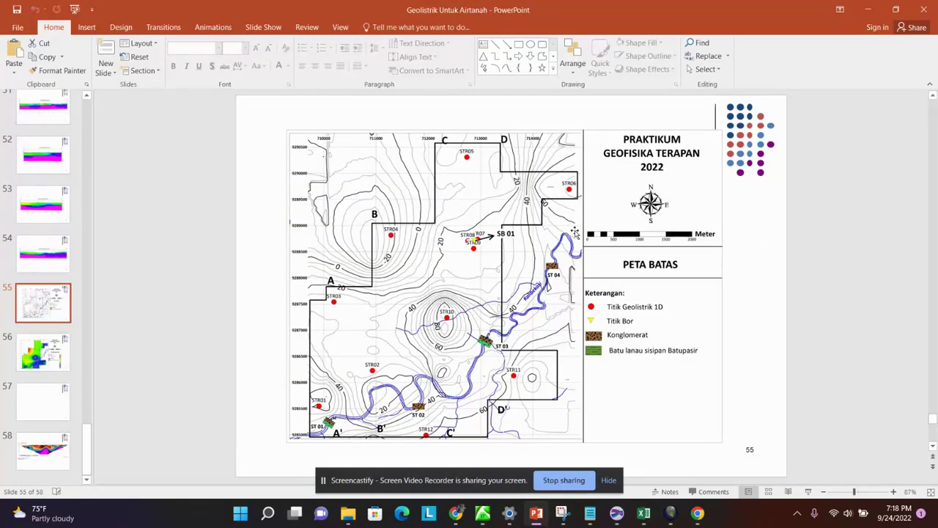
left_click(29, 251)
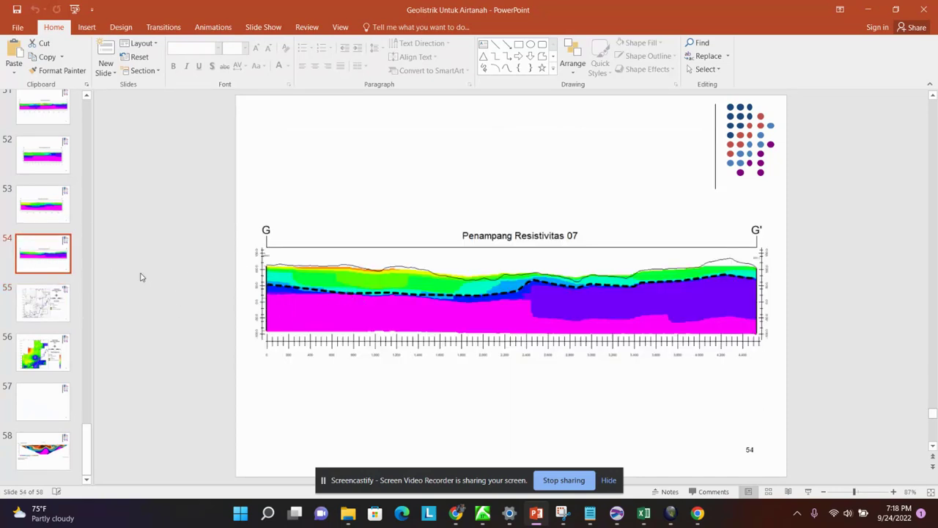
scroll(333, 279, "up", 4)
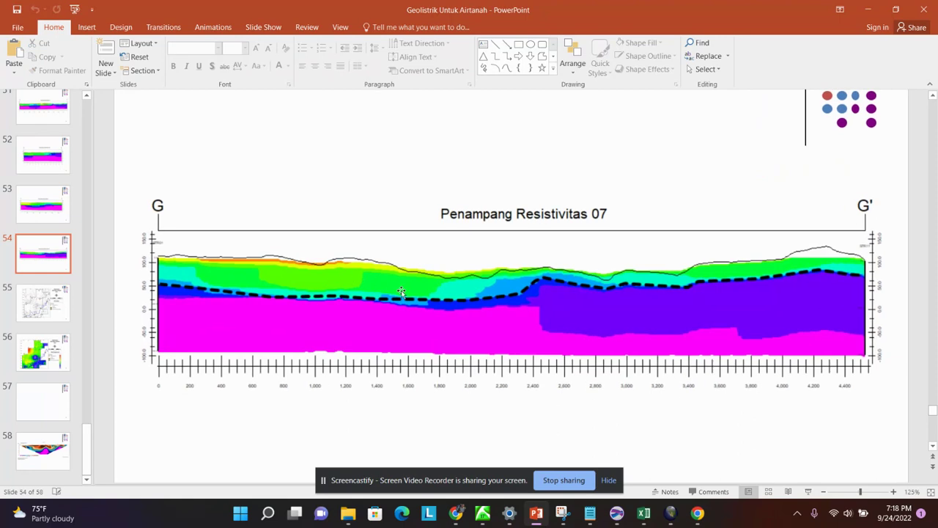
left_click(46, 350)
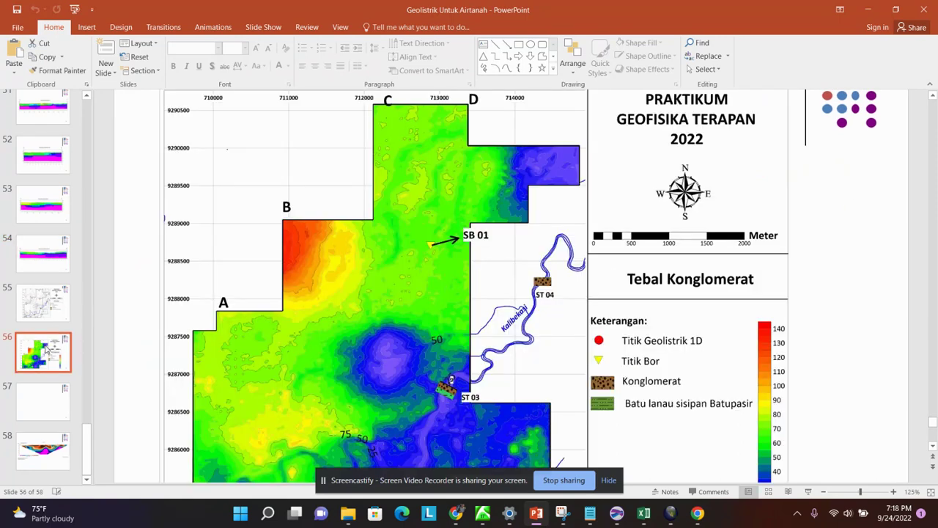
scroll(441, 250, "down", 2)
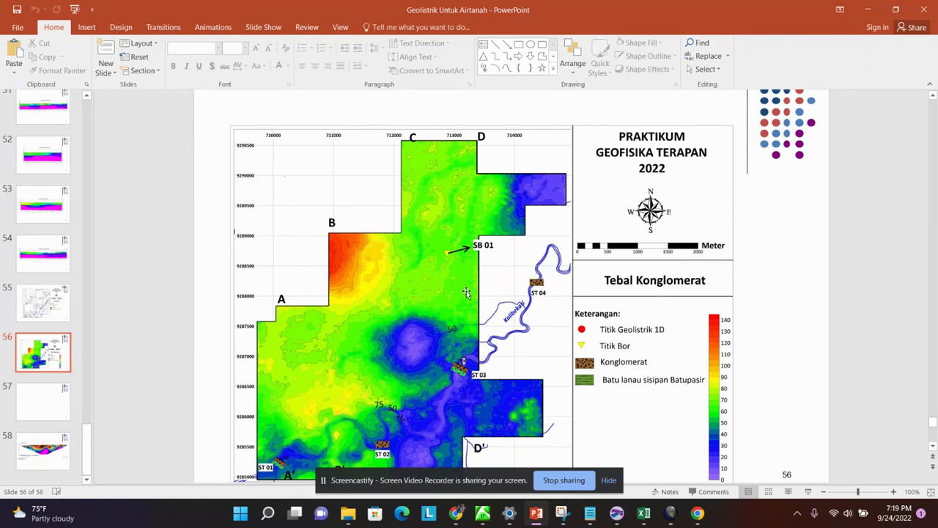
Look through the resistivity section slides and examine the Tebal Konglomerat map on slide 56
left_click(48, 242)
scroll(50, 245, "up", 5)
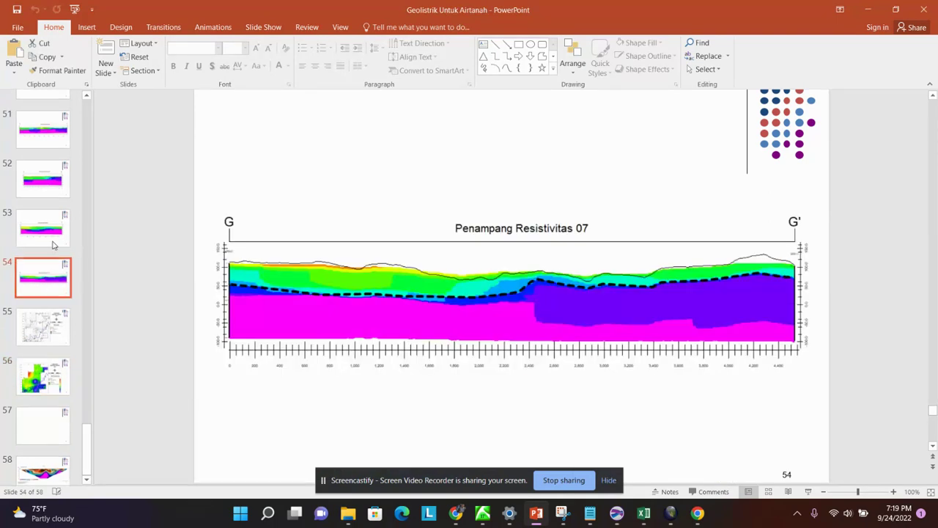
scroll(53, 245, "up", 2)
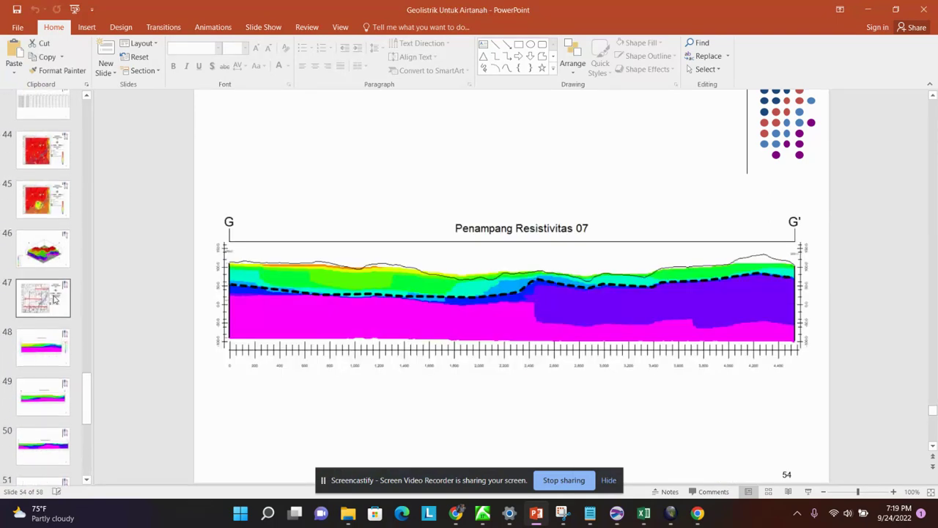
scroll(63, 256, "down", 1)
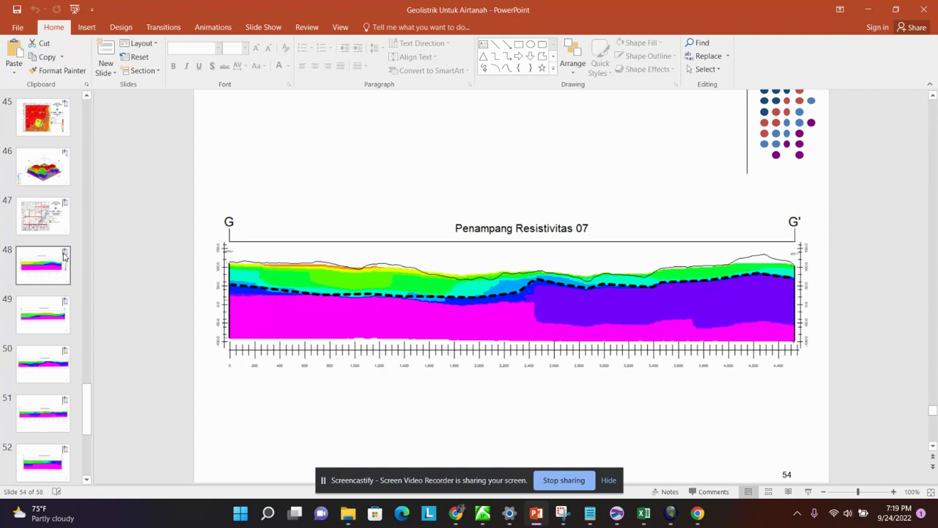
scroll(45, 301, "down", 8)
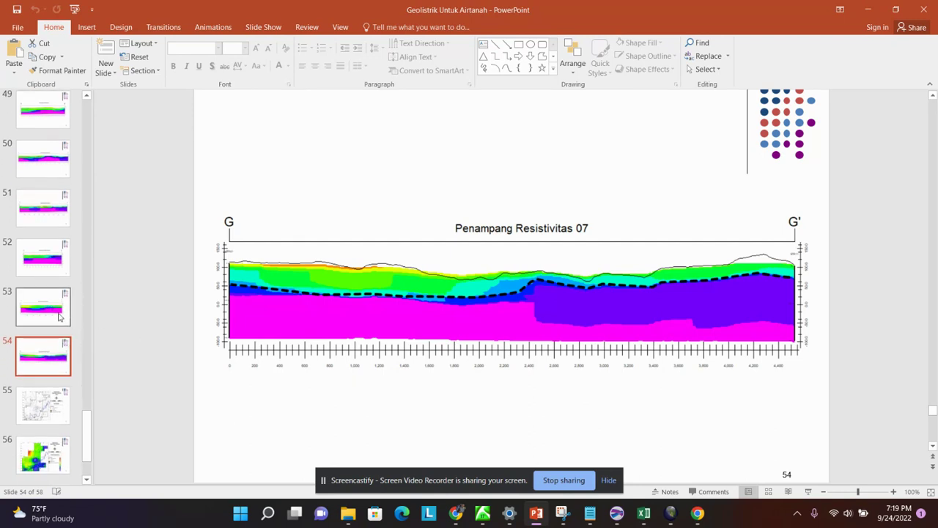
left_click(63, 321)
left_click(49, 440)
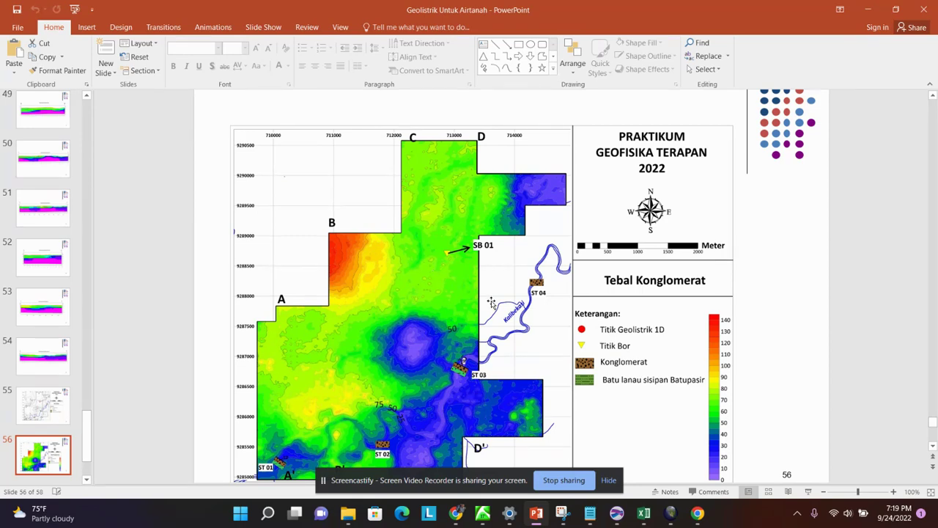
scroll(462, 303, "down", 1)
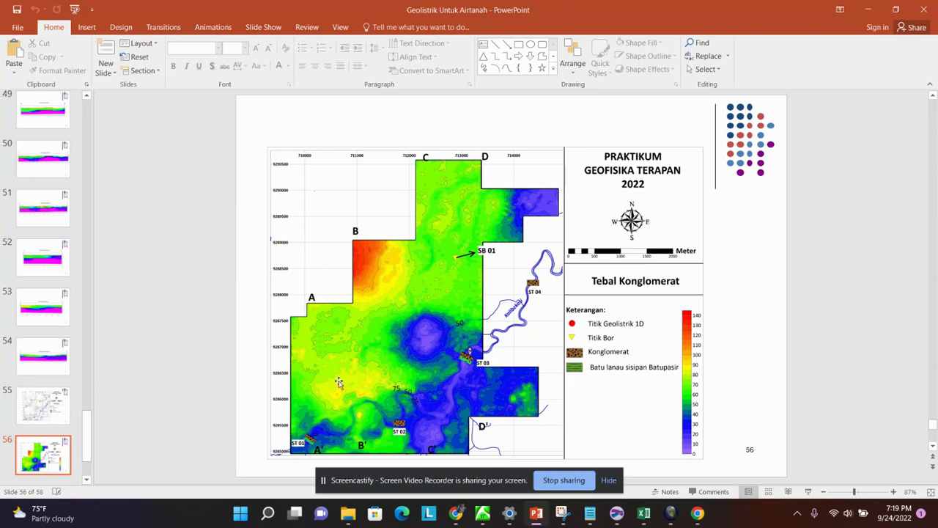
Examine the layers and the dashed boundary line of the Penampang Resistivitas 05 section on slide 52
left_click(42, 257)
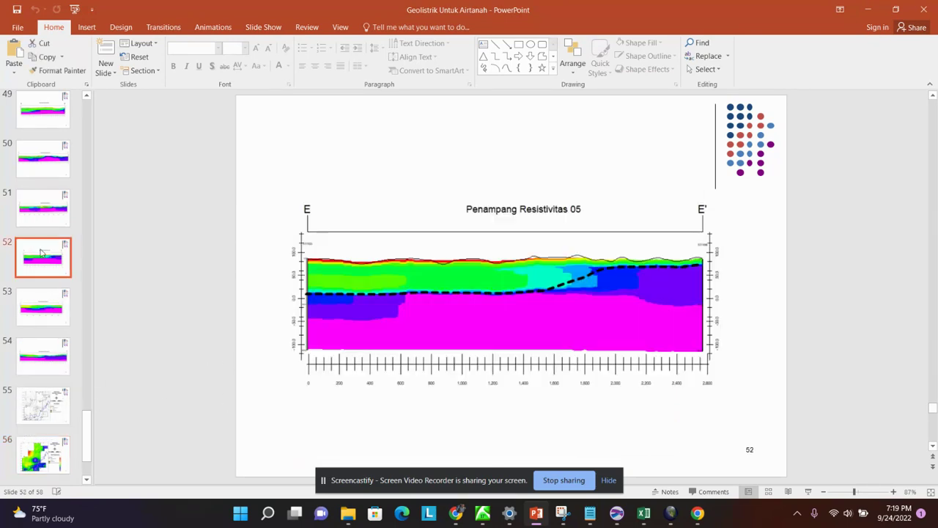
scroll(288, 297, "up", 1)
scroll(287, 297, "up", 2)
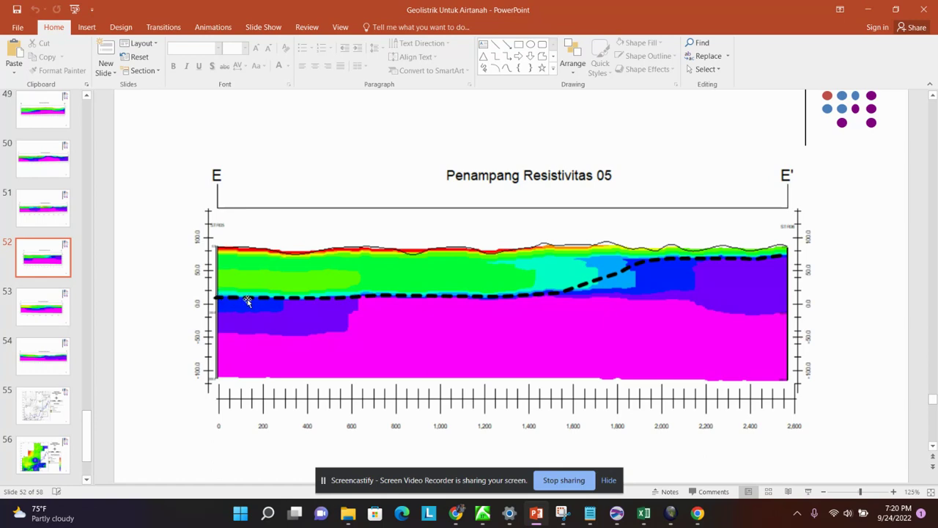
scroll(187, 286, "up", 5)
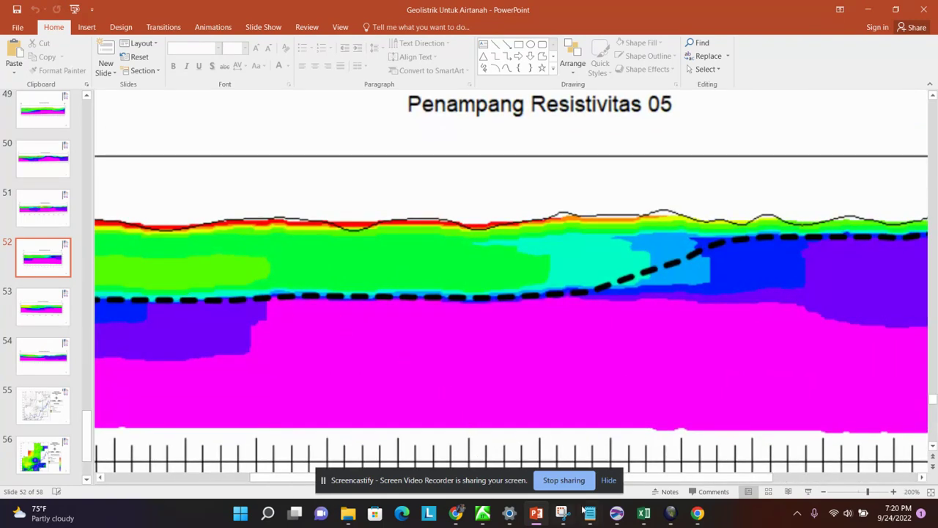
left_click_drag(685, 478, 524, 480)
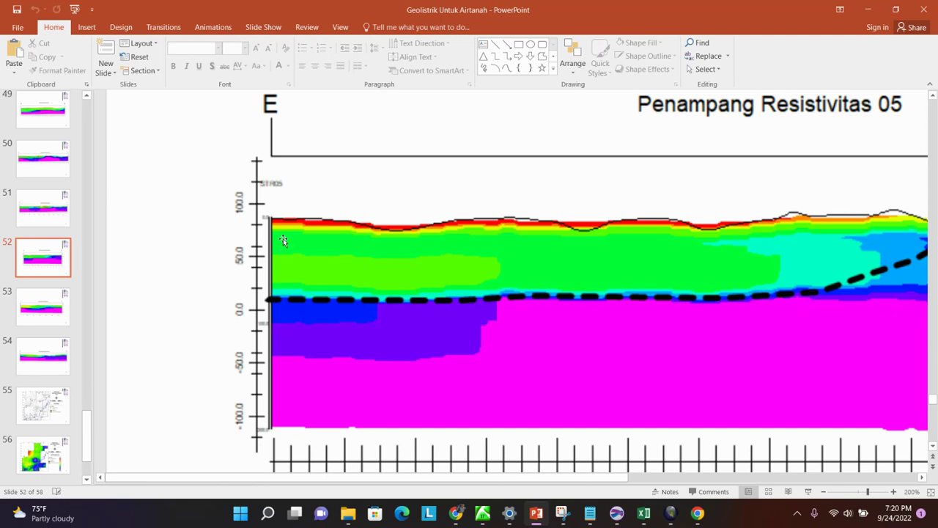
scroll(306, 269, "down", 1)
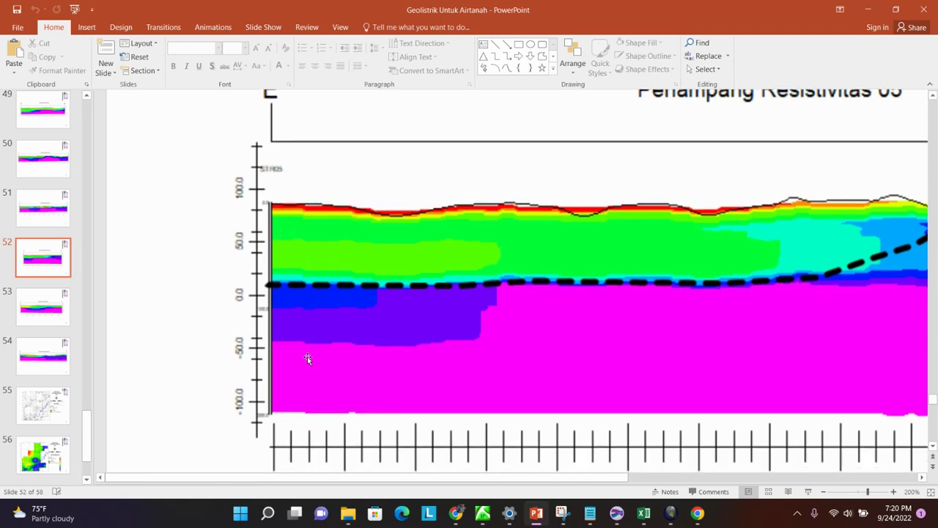
scroll(307, 358, "down", 1)
scroll(309, 374, "down", 3, "ctrl")
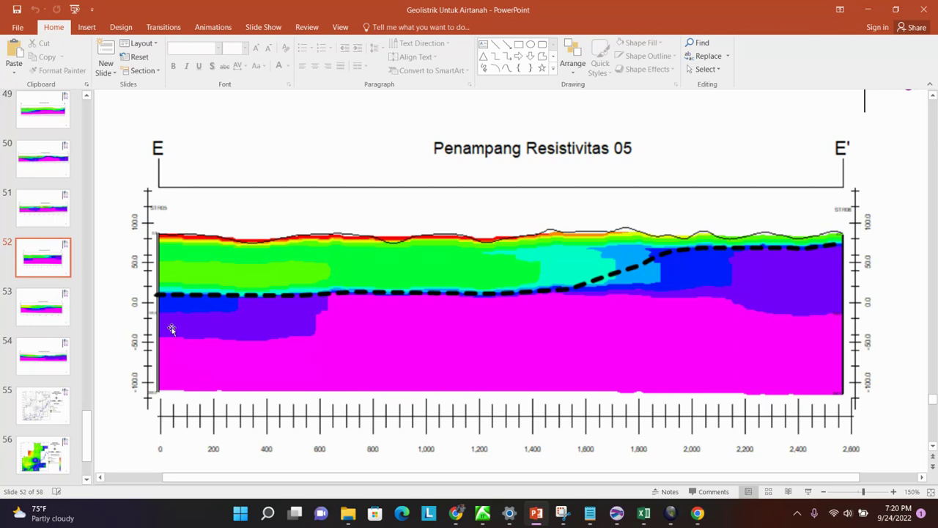
scroll(156, 312, "up", 3, "ctrl")
scroll(288, 320, "down", 3, "ctrl")
Switch to Global Mapper and hide the data ketebalan akuifer.txt overlay
left_click(671, 513)
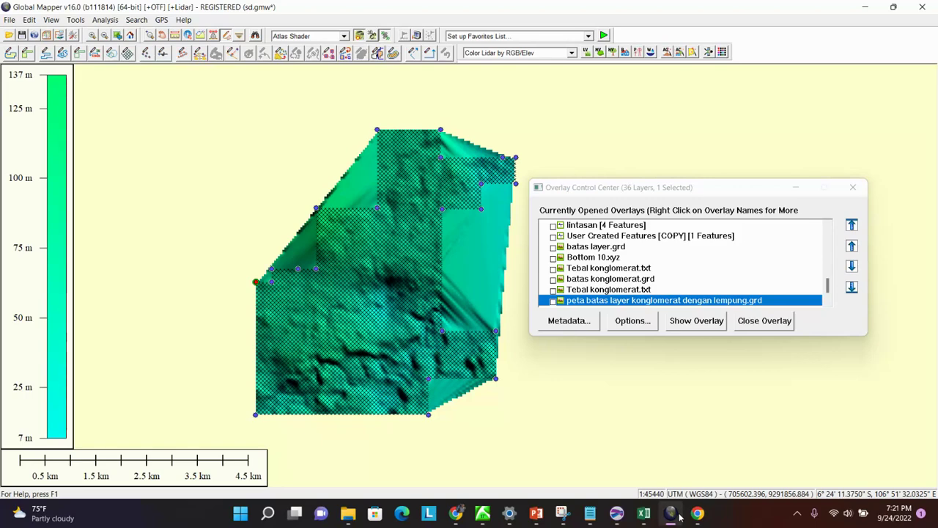
scroll(576, 291, "down", 1)
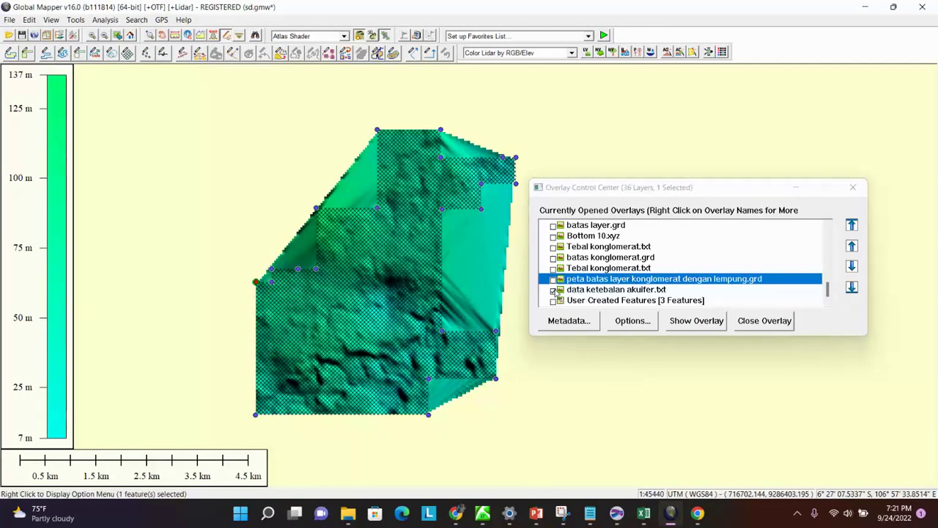
left_click(553, 290)
left_click(501, 295)
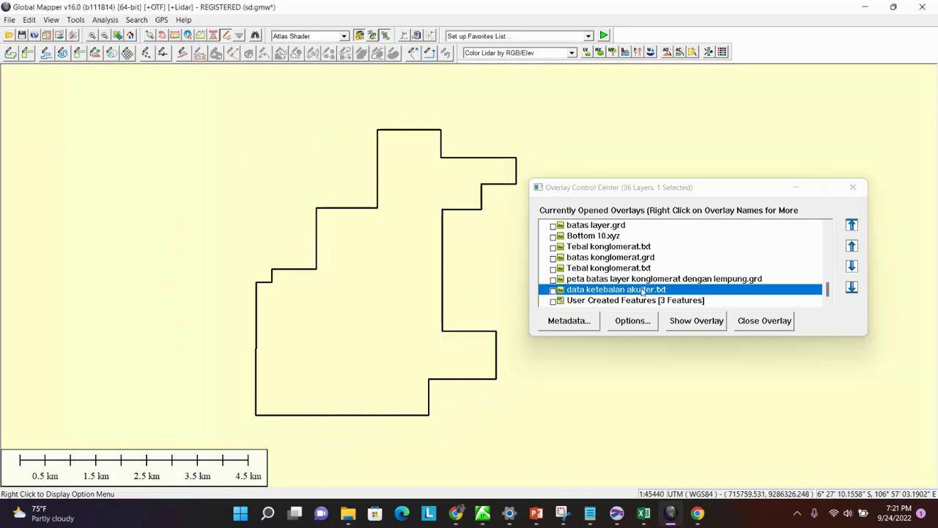
Show the kontur_baru.grd overlay and select the area batas polygon on the map
scroll(571, 251, "up", 2)
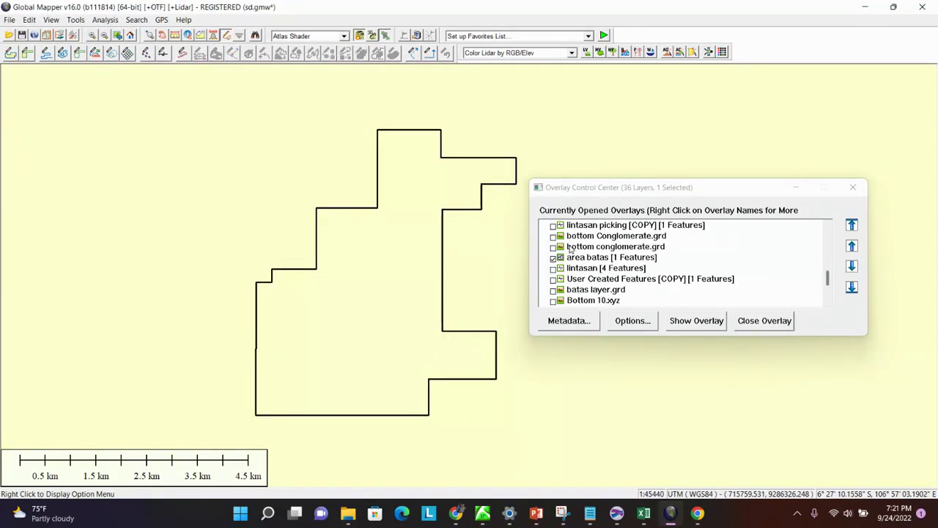
scroll(571, 250, "up", 3)
scroll(570, 250, "down", 5)
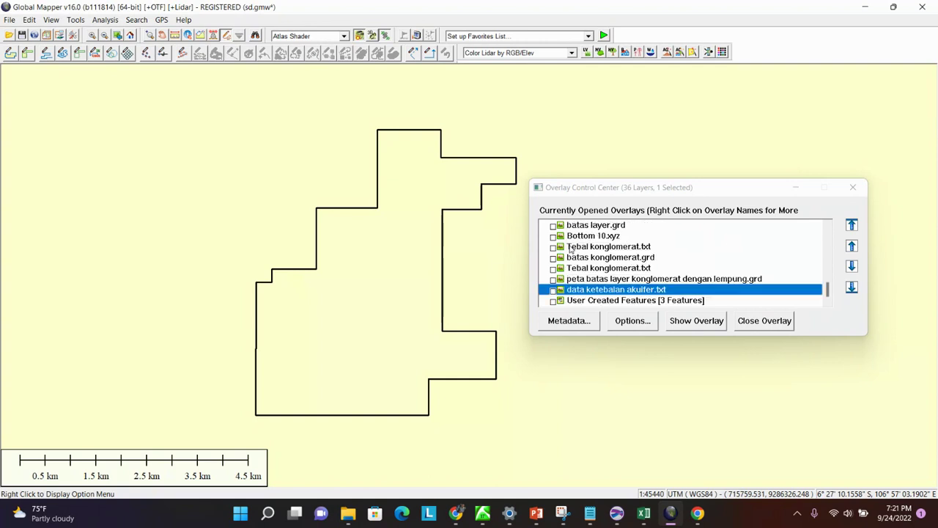
scroll(566, 273, "up", 1)
scroll(563, 272, "up", 5)
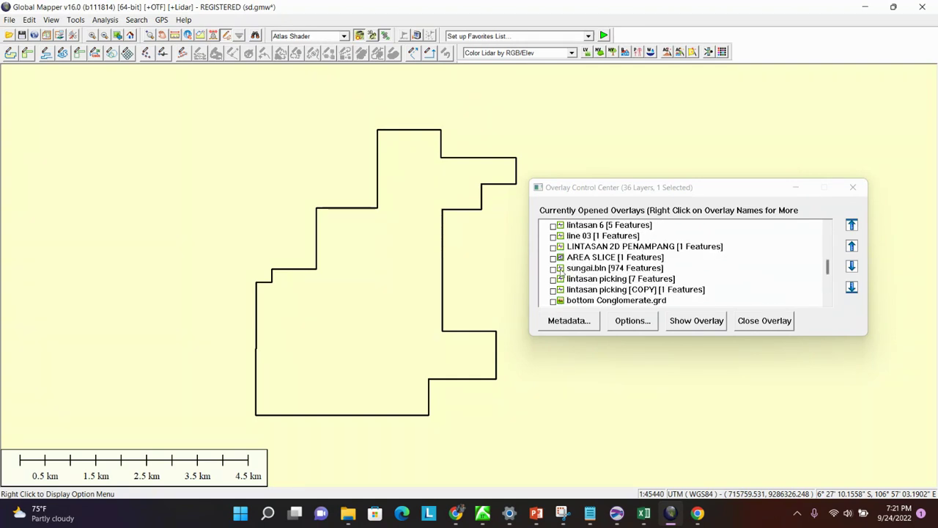
scroll(555, 269, "down", 2)
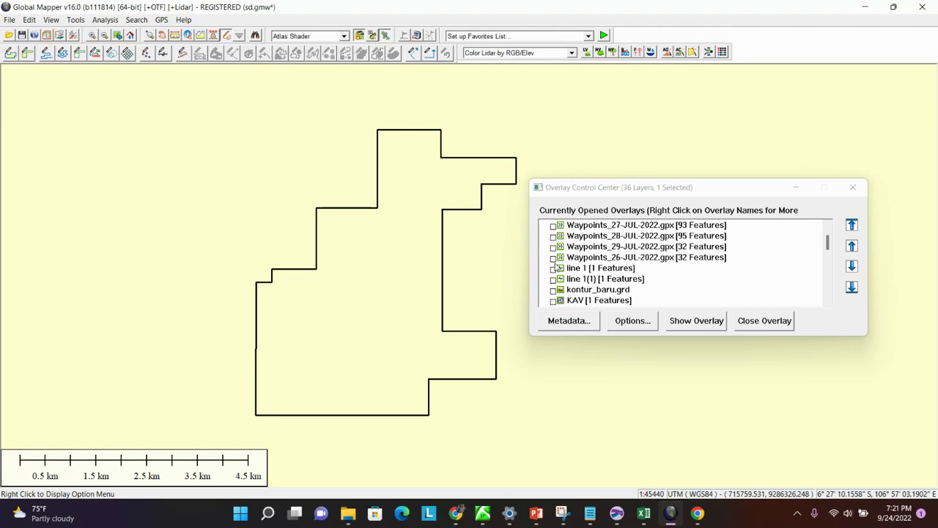
left_click(558, 258)
left_click(553, 258)
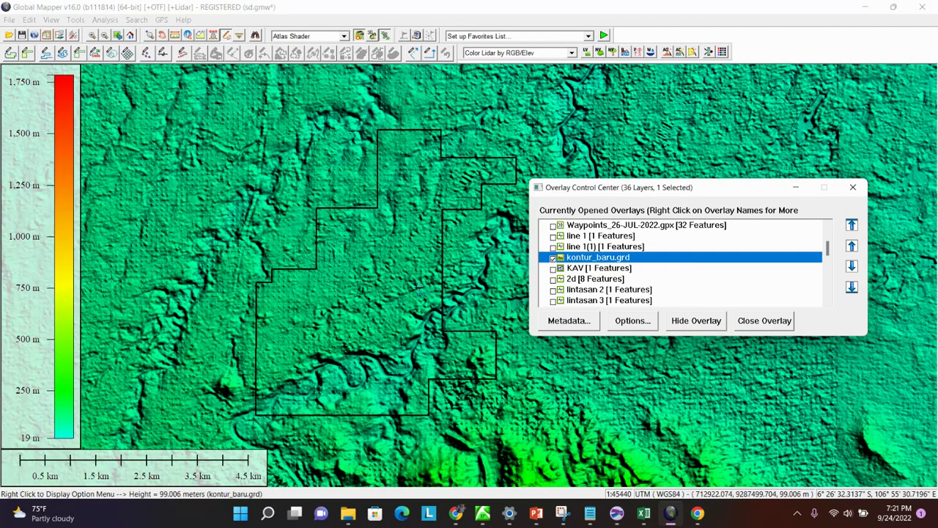
left_click(430, 271)
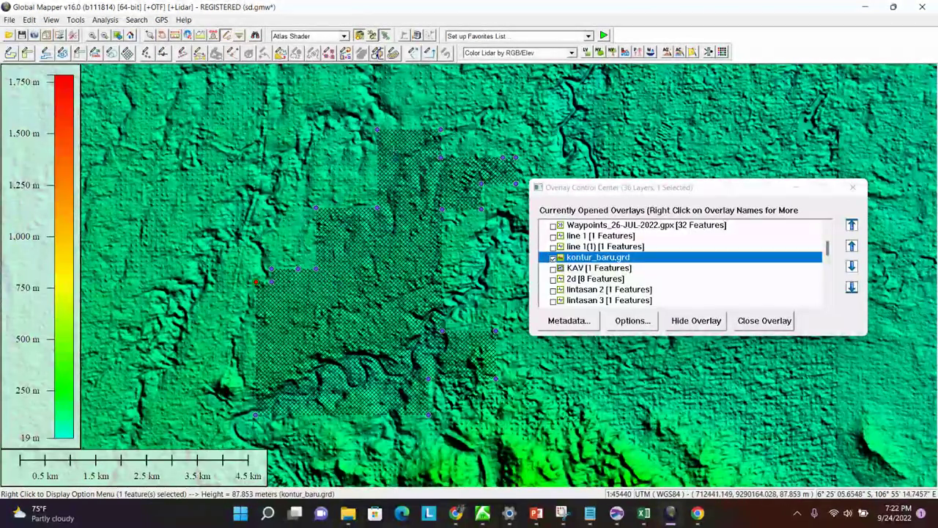
Start an elevation grid export in XYZ Grid format, using the current display projection
left_click(10, 20)
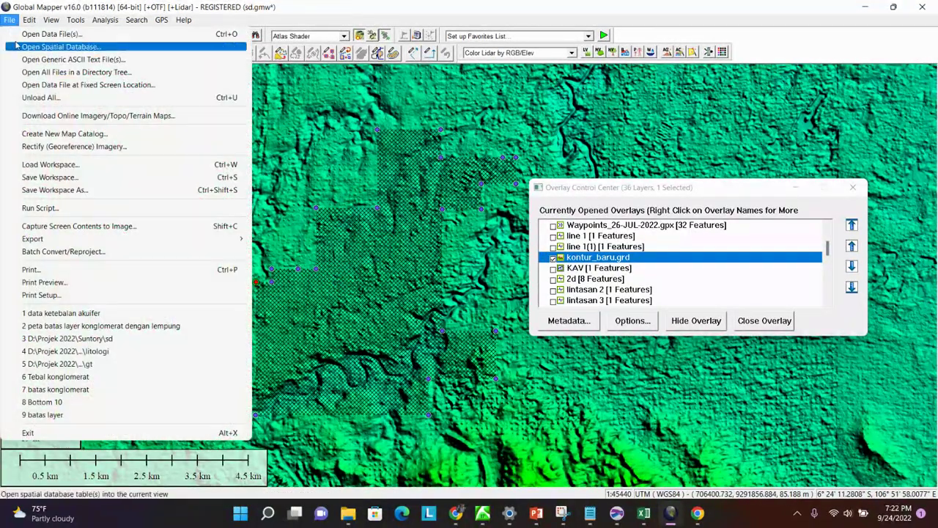
mouse_move(242, 239)
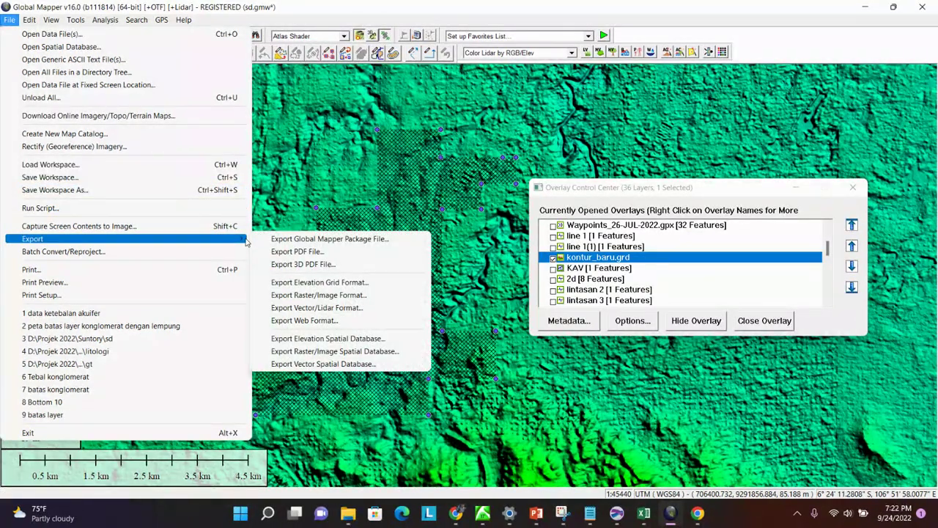
left_click(314, 283)
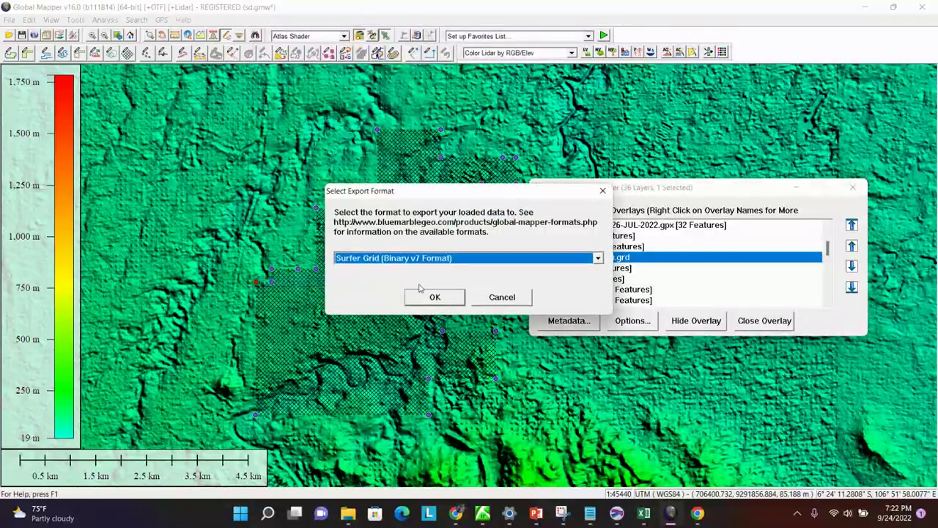
left_click(453, 257)
left_click(442, 441)
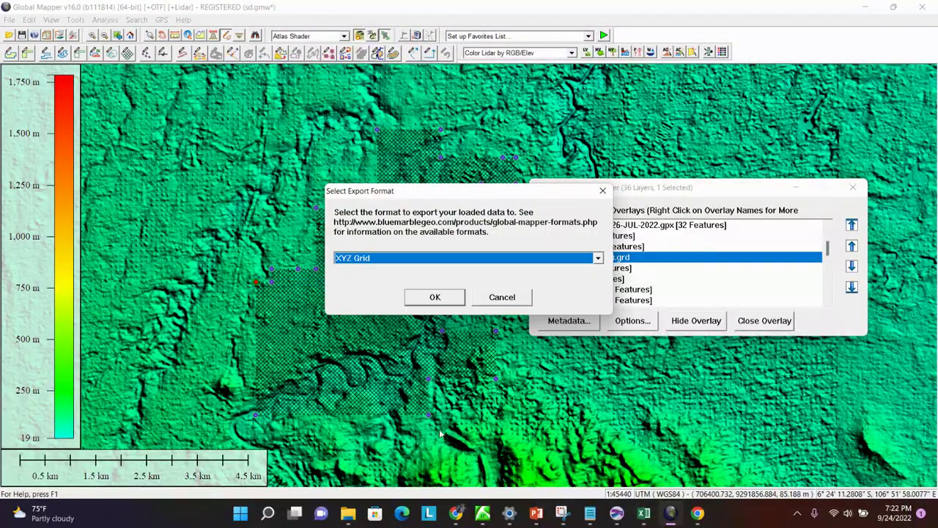
left_click(428, 297)
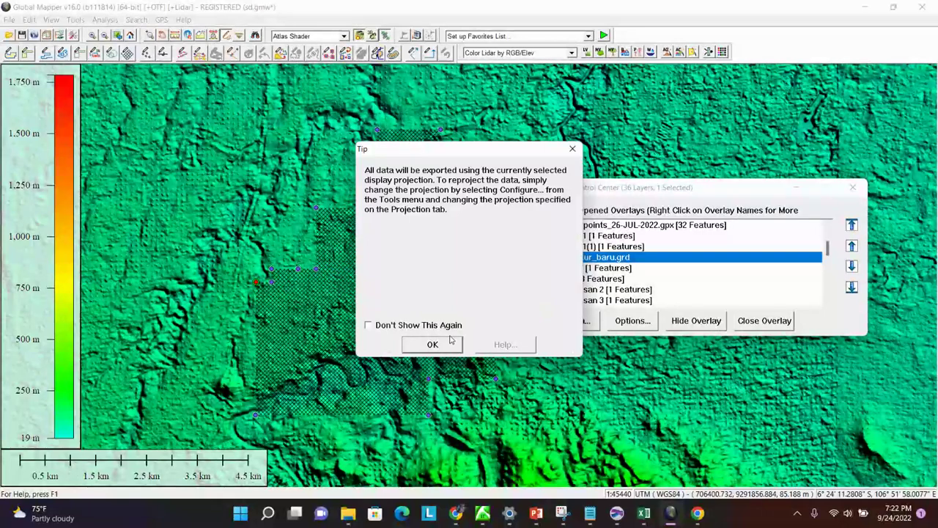
left_click(432, 344)
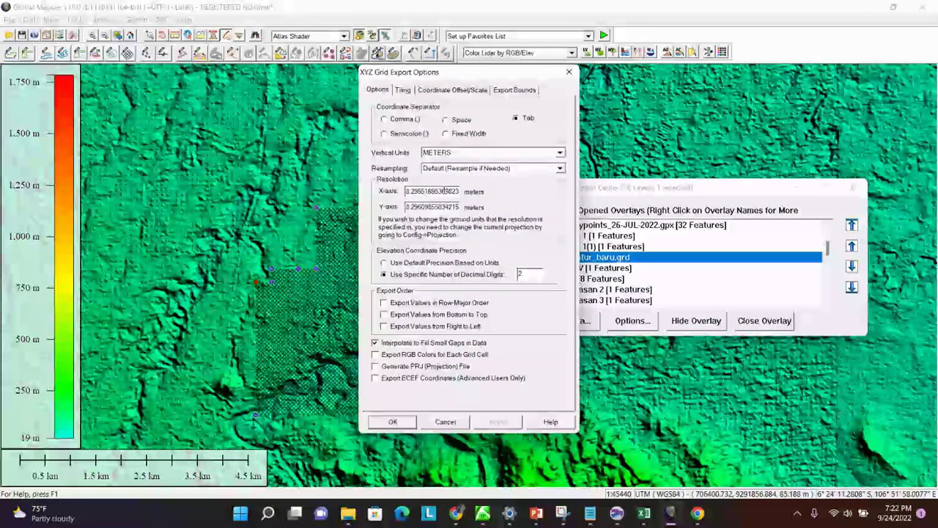
Switch to Surfer and show the Post-peta batas layer konglomerat layer on the Peta batas map
mouse_move(655, 519)
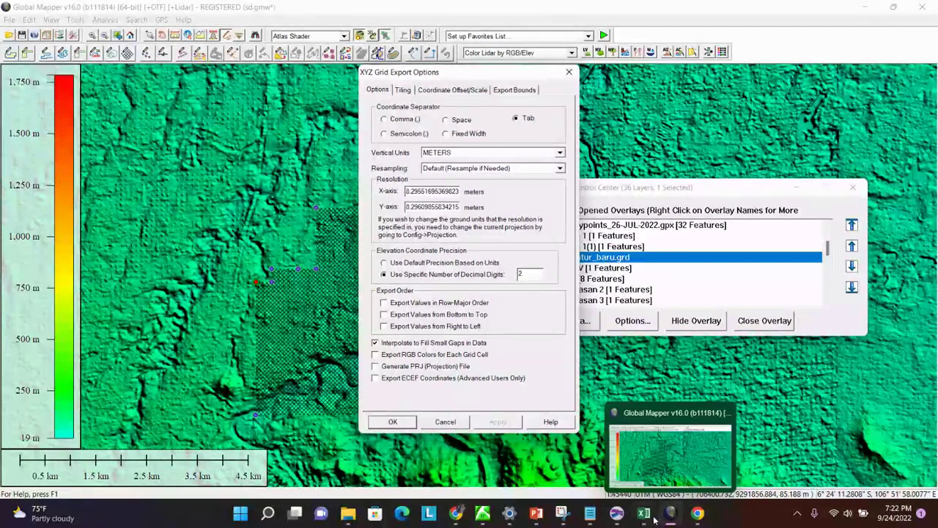
left_click(616, 513)
scroll(504, 376, "up", 1)
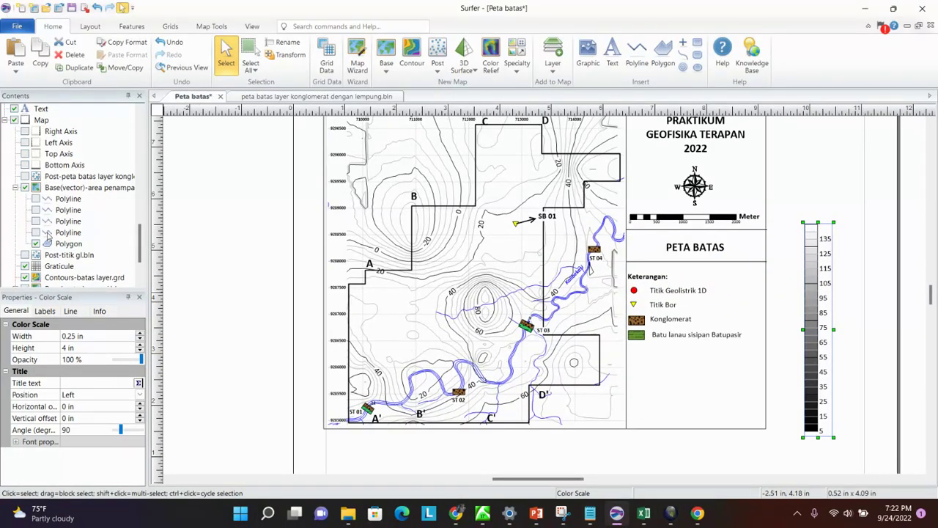
left_click(25, 176)
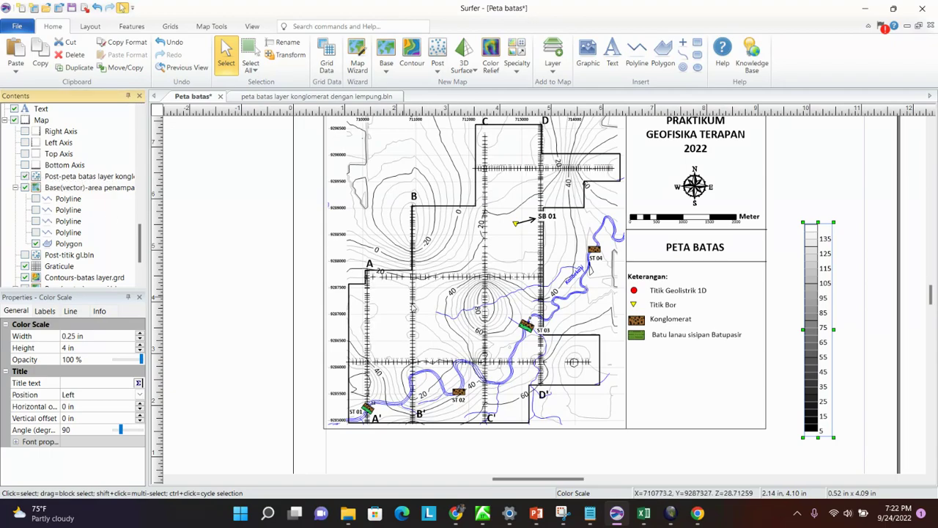
Measure the spacing between the neighbouring data points labelled 21.2 and 17.7 on the Peta batas map
scroll(435, 272, "up", 2)
scroll(435, 273, "up", 3)
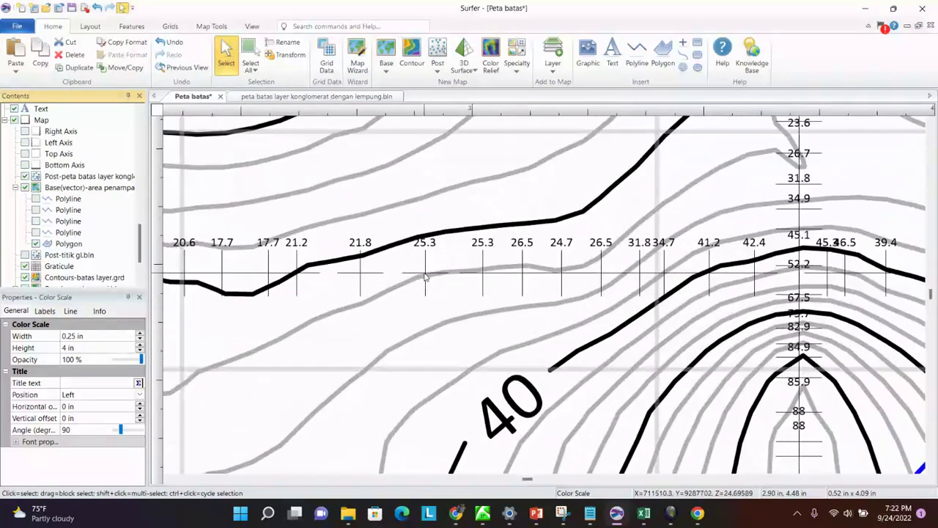
scroll(434, 198, "up", 1)
scroll(434, 198, "up", 1)
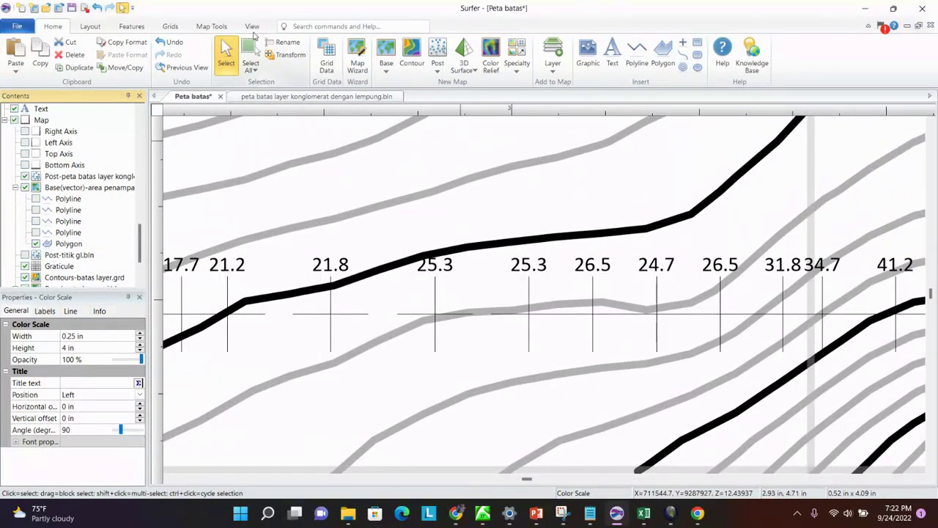
left_click(212, 26)
left_click(41, 119)
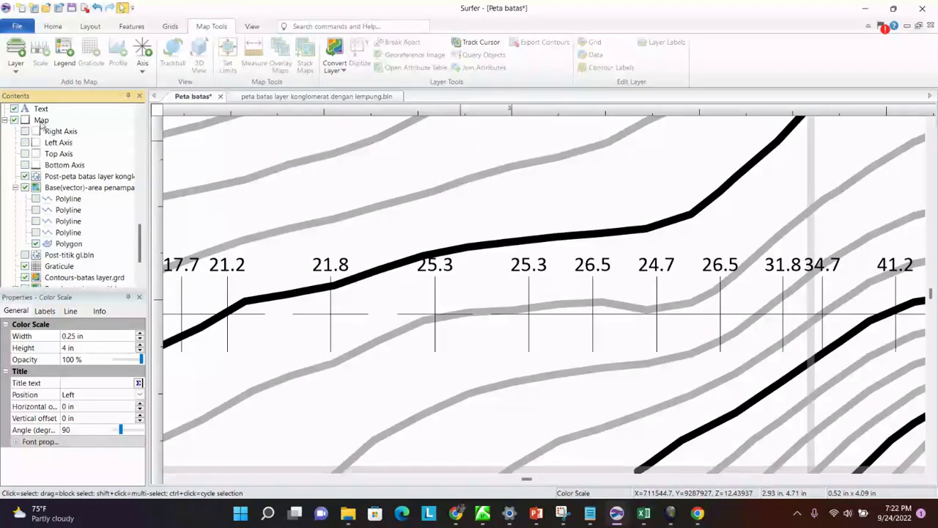
left_click(254, 55)
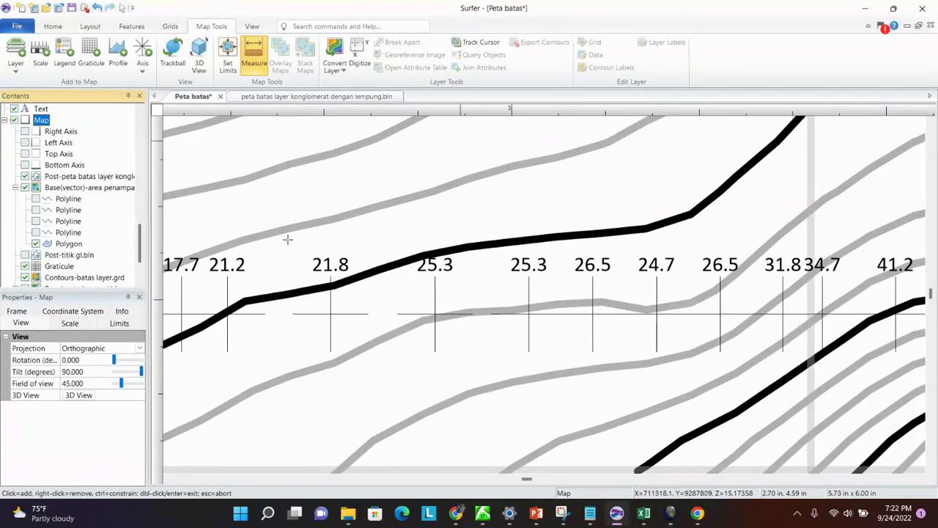
left_click(228, 315)
left_click(178, 314)
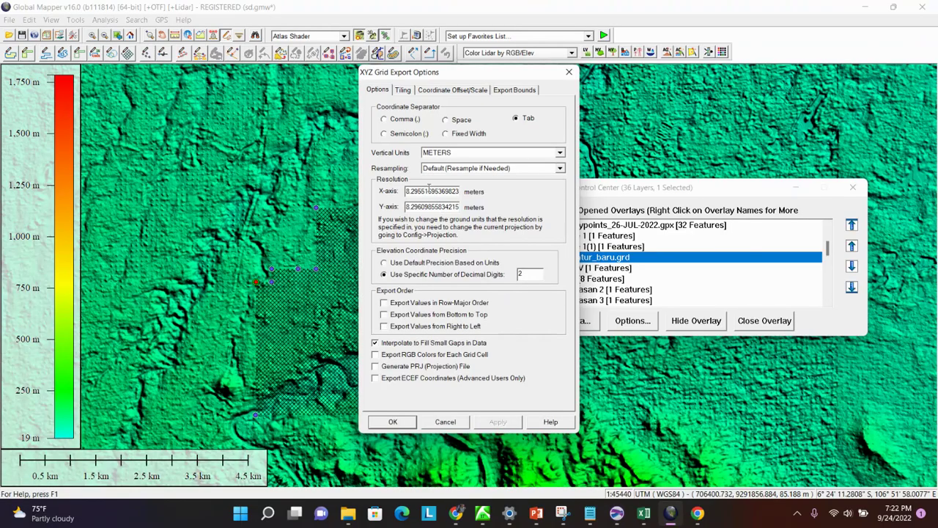
Back in Global Mapper's XYZ grid export options, set the X-axis and Y-axis resolution to 60 meters
double_click(429, 191)
left_click(442, 190)
double_click(445, 191)
type("60")
double_click(449, 207)
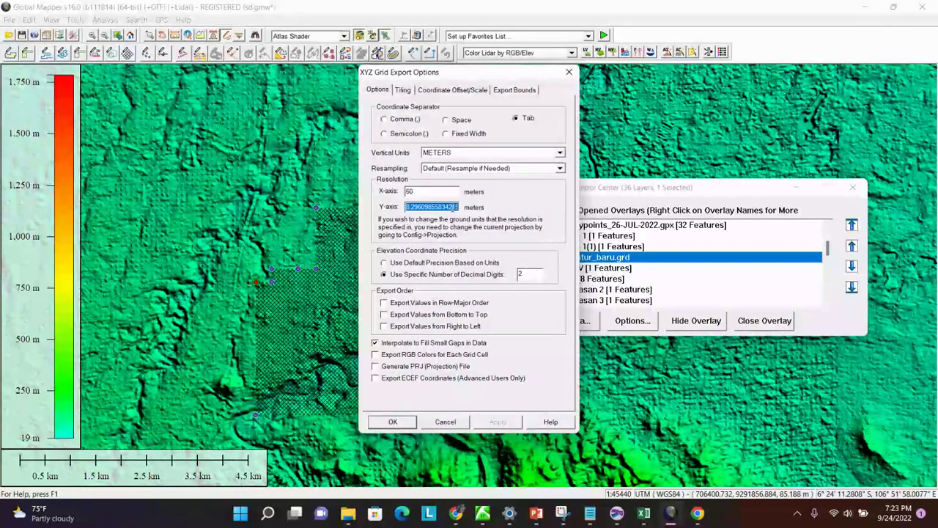
type("60")
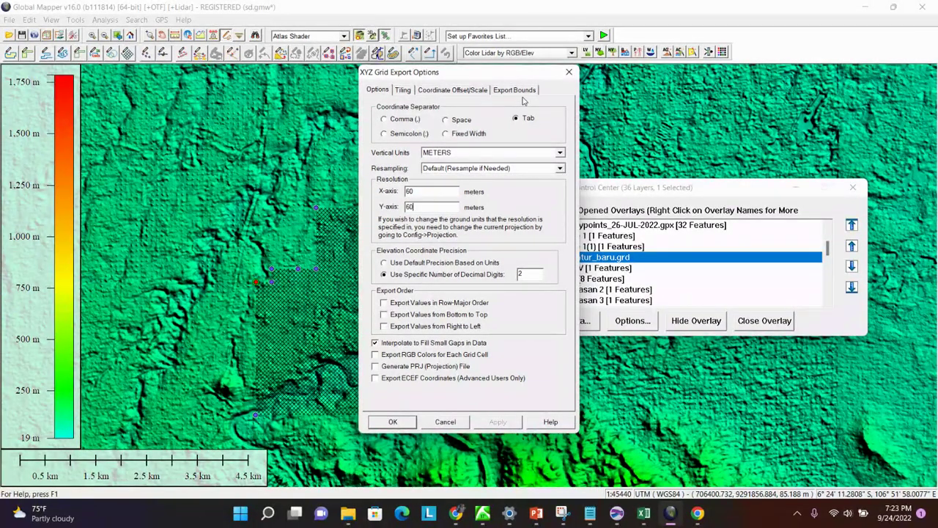
Export the grid cropped to the selected area feature, overwriting data topo space 50 in the Praktikum Geofisika Terapan folder
left_click(521, 90)
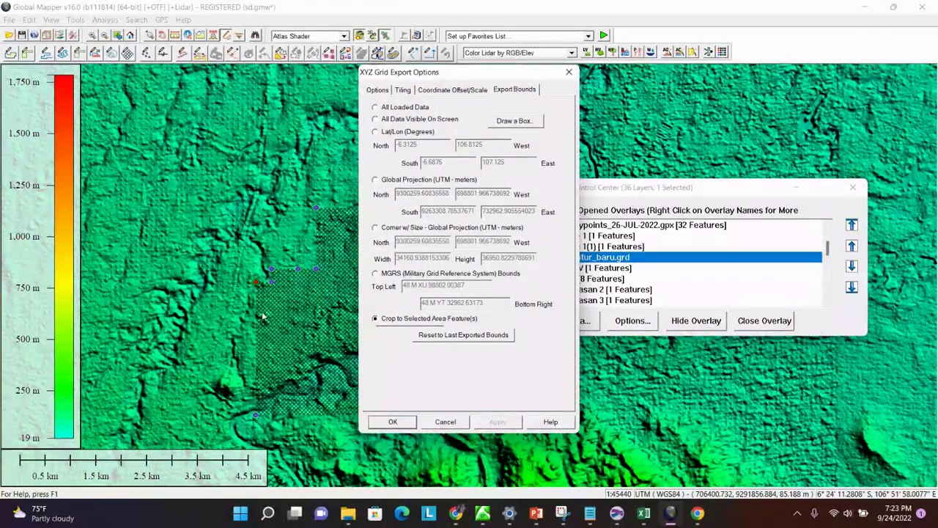
left_click_drag(449, 82, 602, 71)
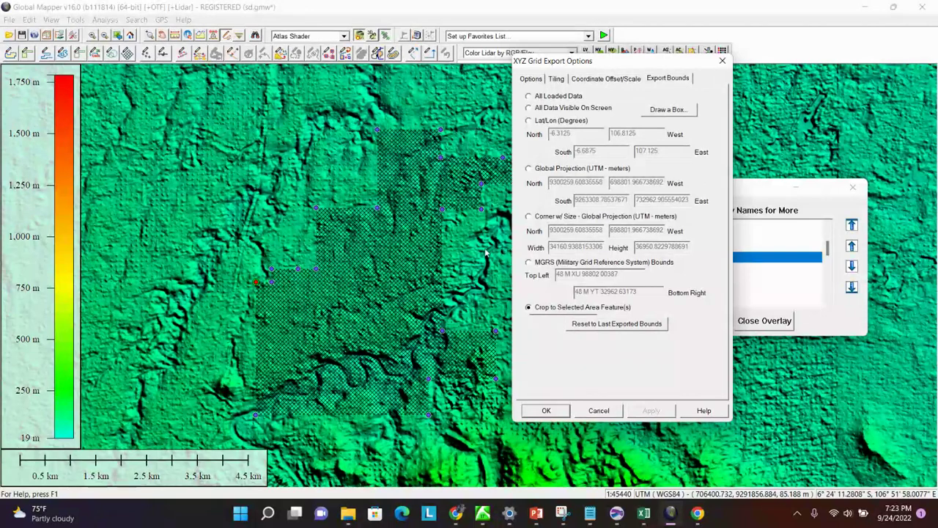
left_click(560, 405)
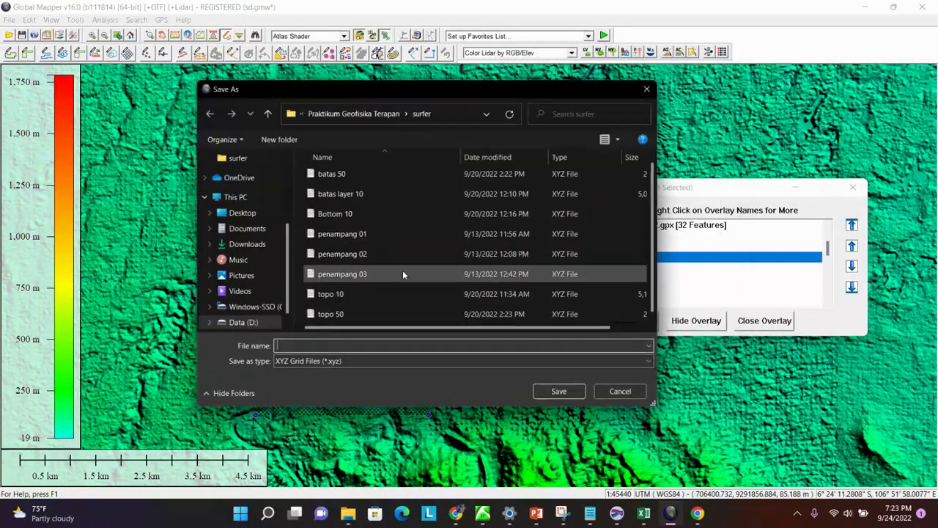
left_click(375, 113)
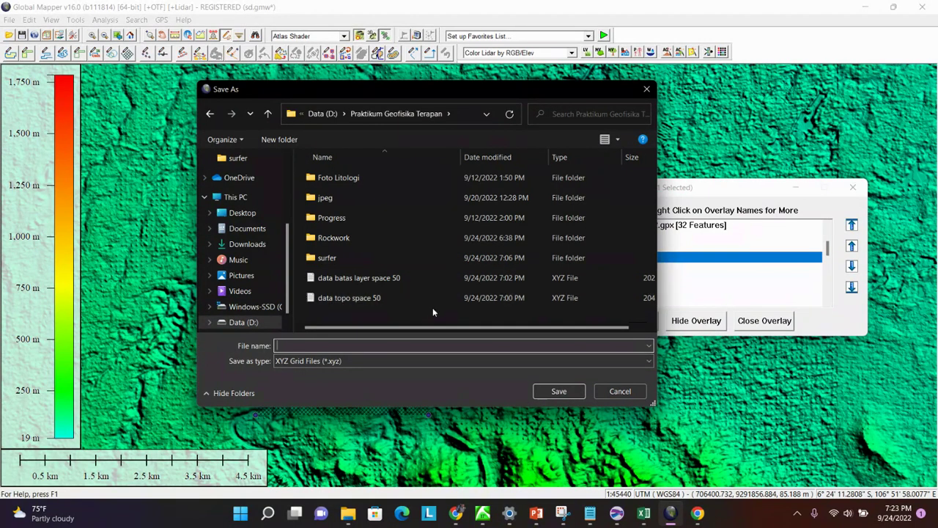
left_click(397, 302)
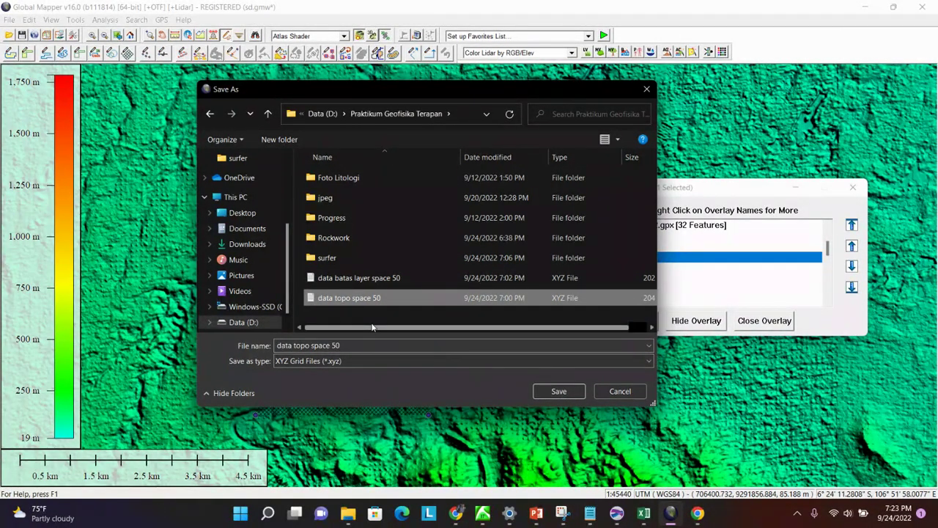
left_click(560, 393)
left_click(504, 260)
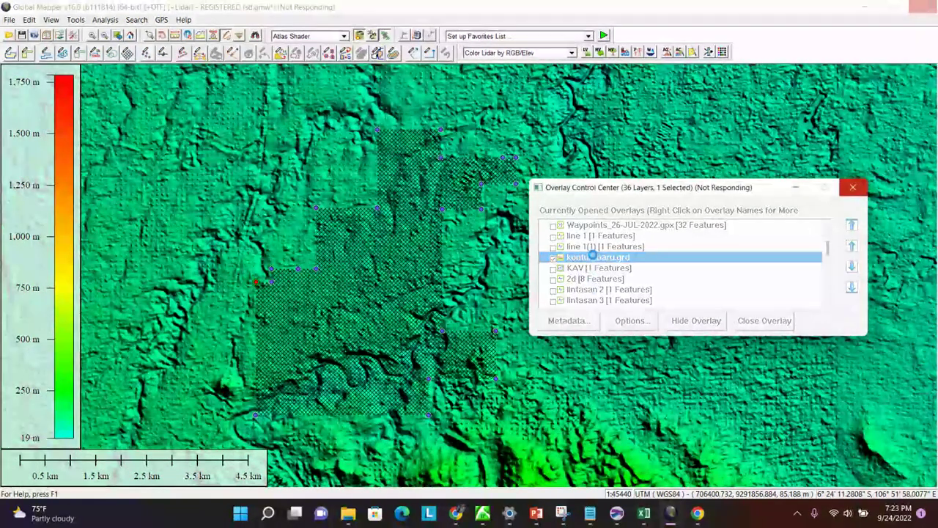
Hide the kontur_baru.grd overlay and close the peta batas layer konglomerat dengan lempung.grd overlay
left_click(553, 259)
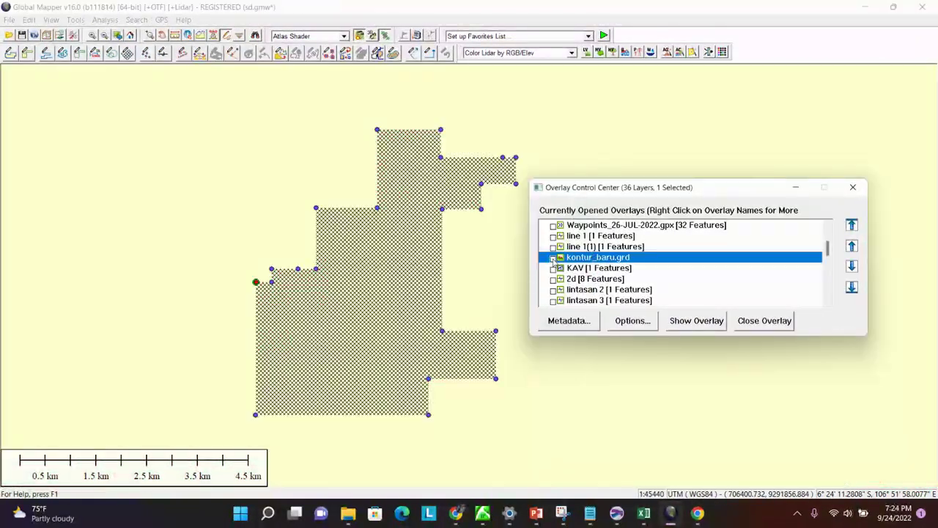
scroll(555, 262, "down", 3)
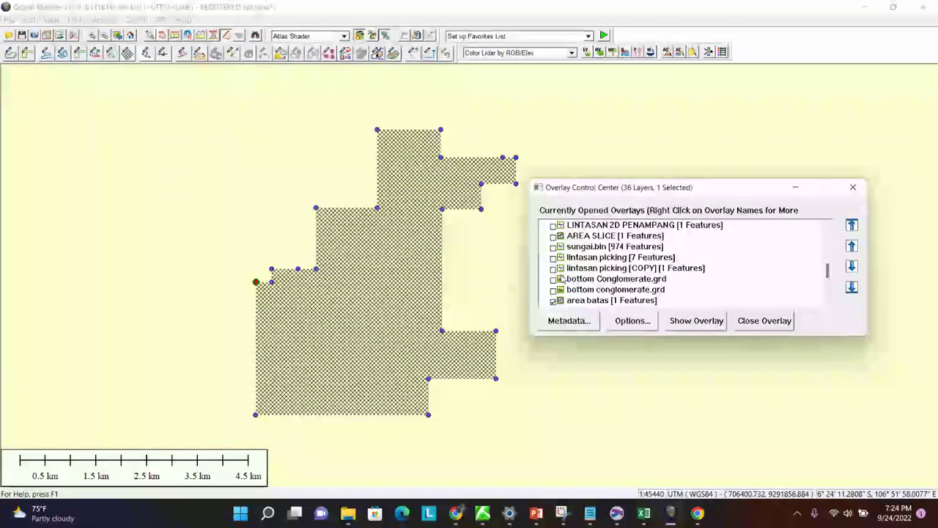
scroll(560, 280, "up", 1)
scroll(560, 281, "down", 2)
scroll(561, 281, "down", 2)
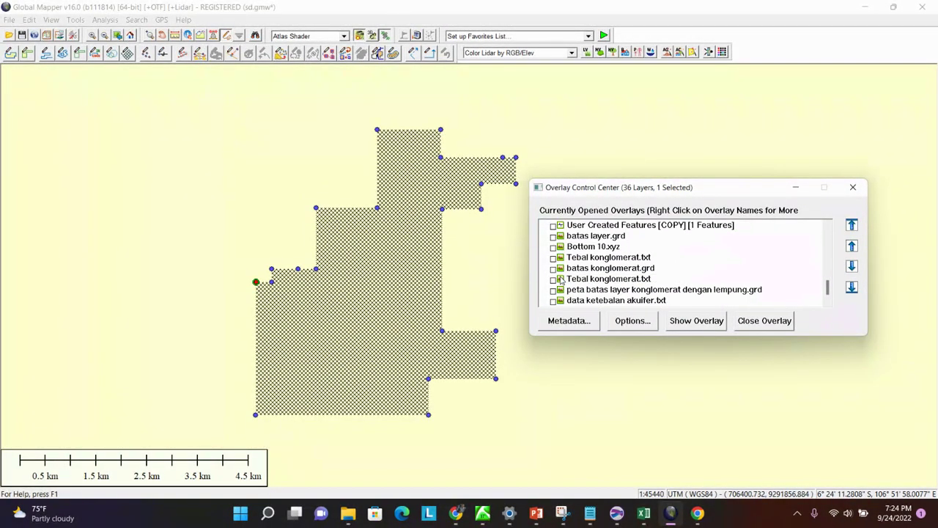
left_click(560, 291)
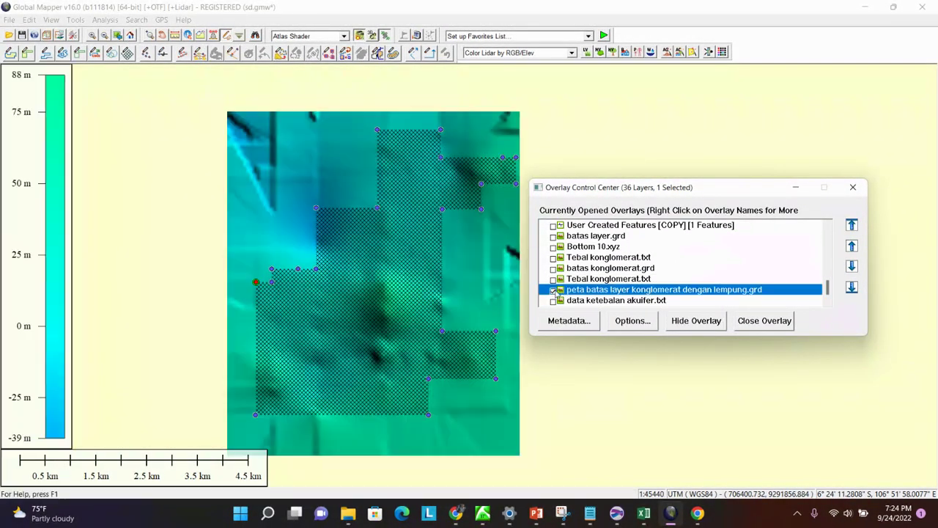
left_click(559, 290)
left_click(554, 290)
left_click(554, 290)
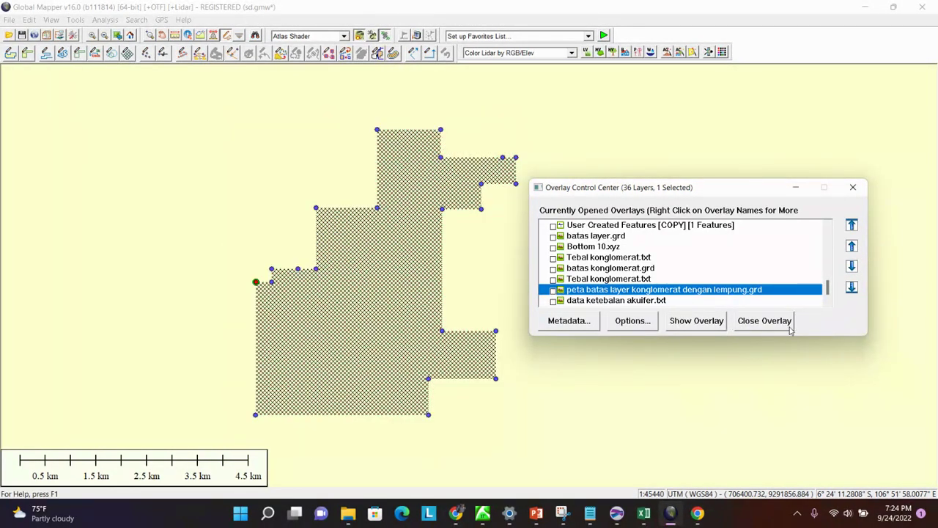
left_click(764, 320)
left_click(662, 280)
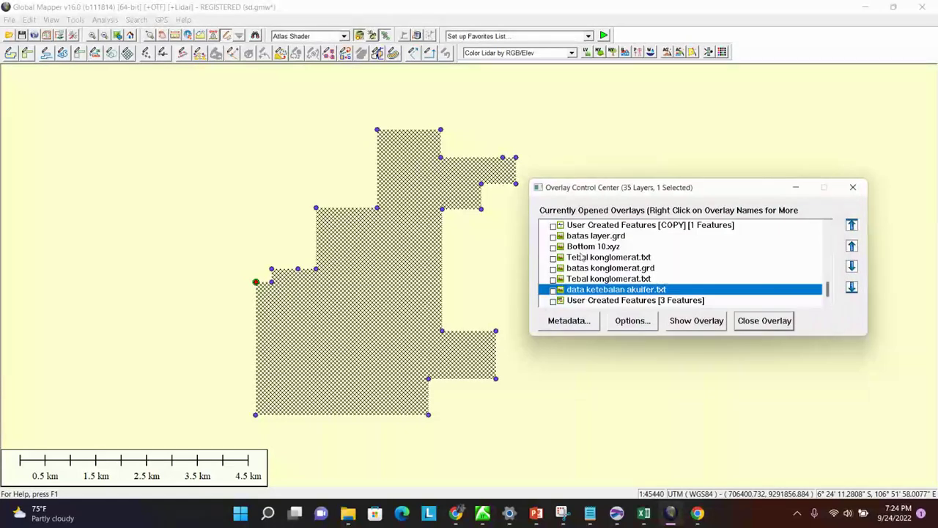
Load the Surfer grid peta batas layer konglomerat dengan lempung from the surfer folder, using UTM zone -48, WGS84 and meters
left_click(9, 20)
left_click(20, 34)
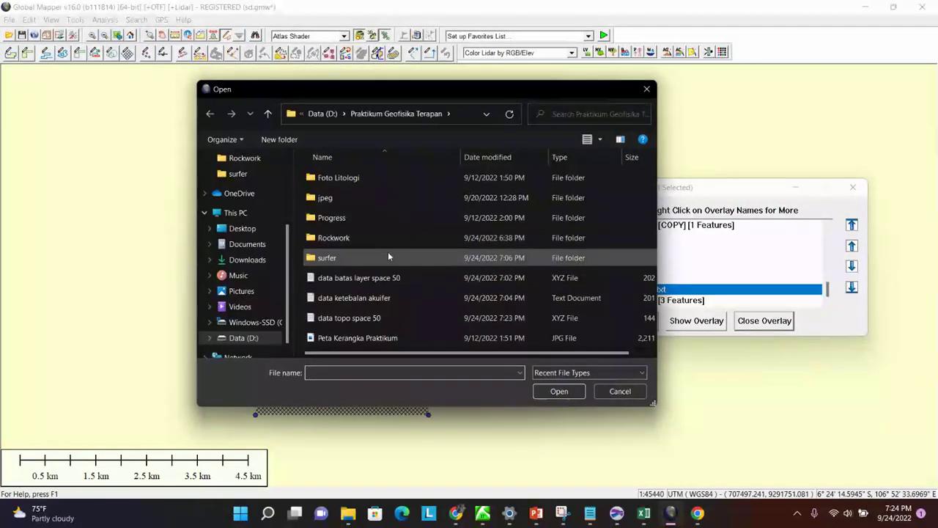
double_click(389, 257)
scroll(404, 260, "down", 10)
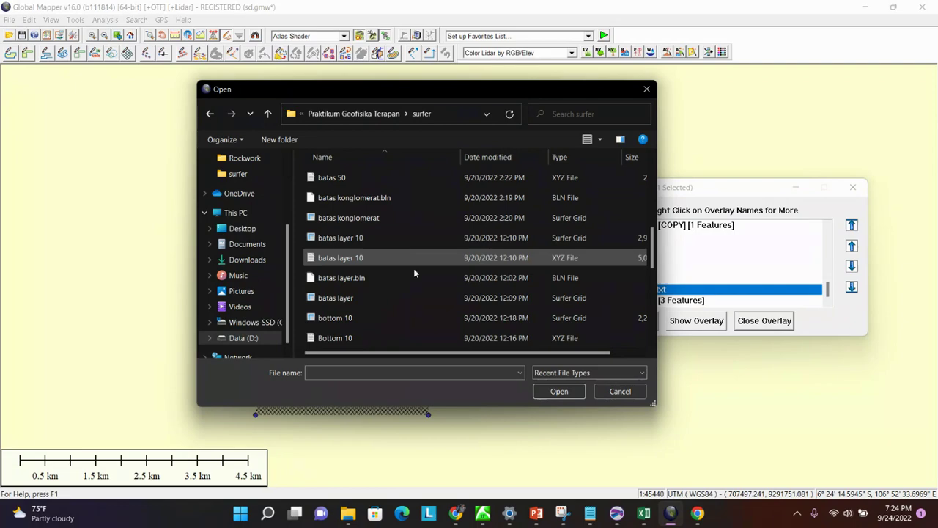
left_click(618, 513)
left_click(620, 513)
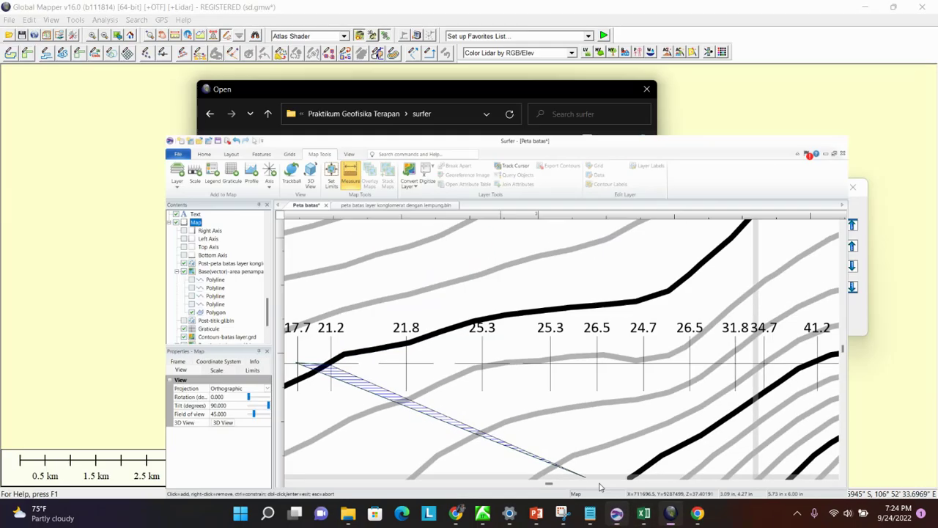
scroll(354, 264, "up", 2)
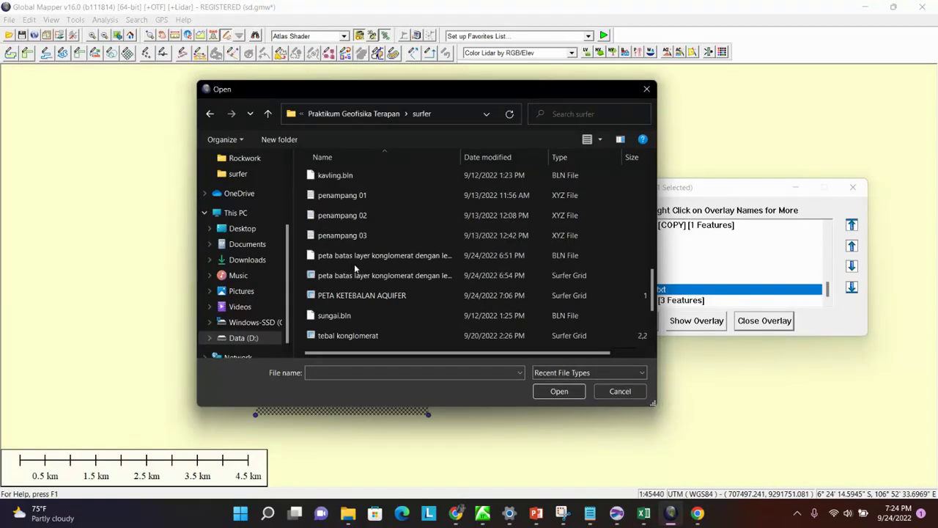
left_click(398, 278)
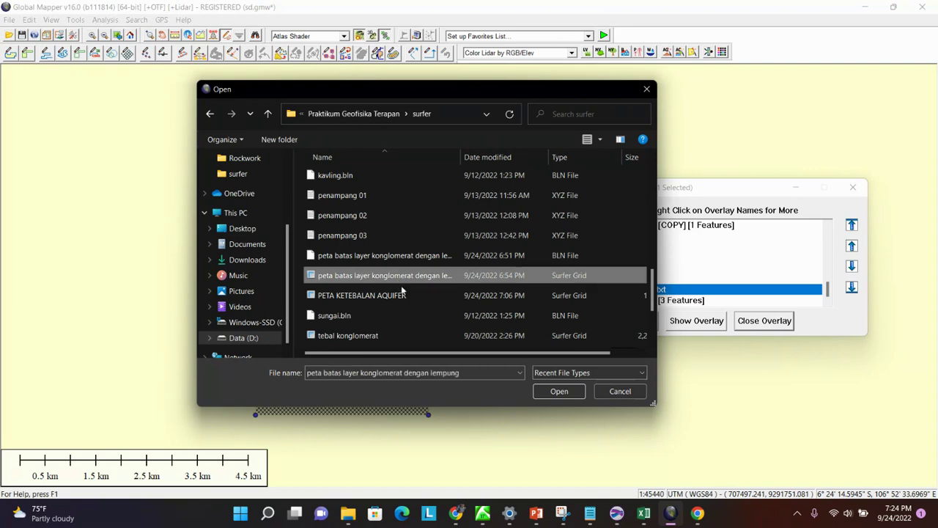
left_click(562, 391)
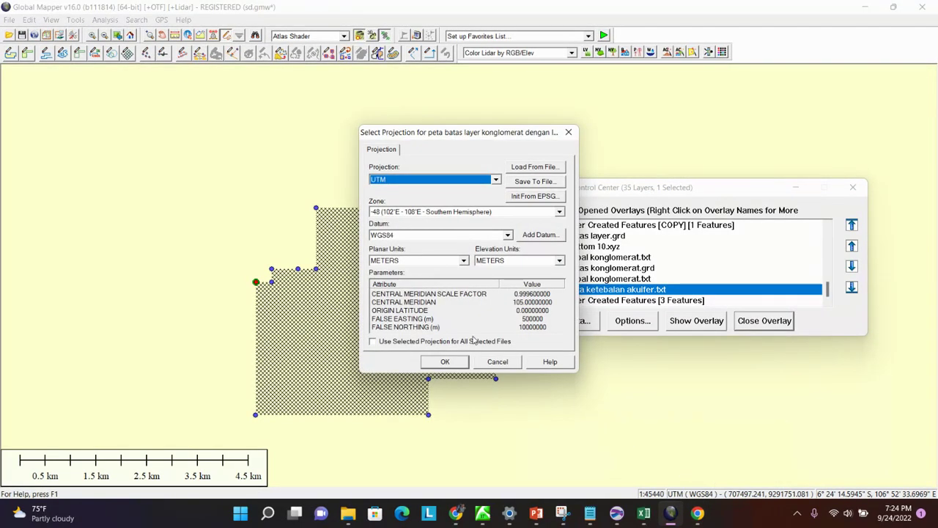
left_click(445, 362)
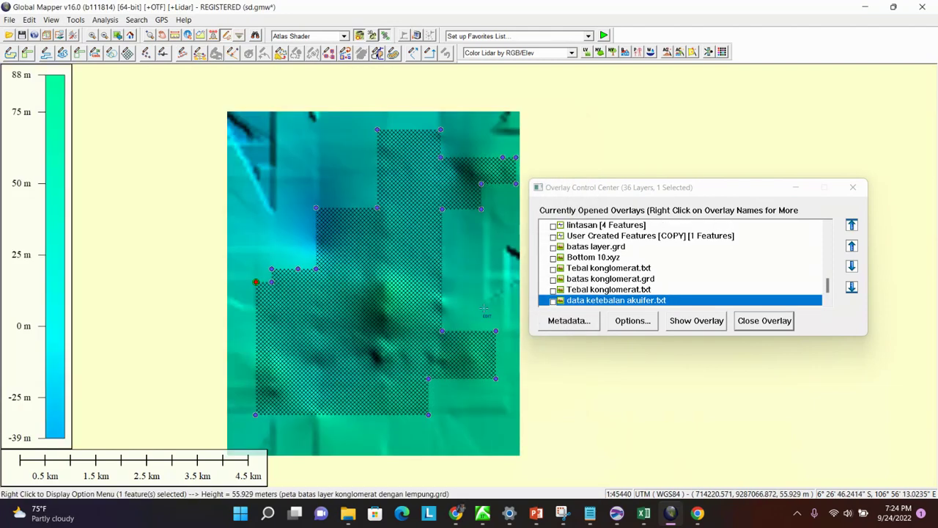
Set up an XYZ elevation grid export with 60-meter X and Y resolution, cropped to the selected area feature
left_click(260, 282)
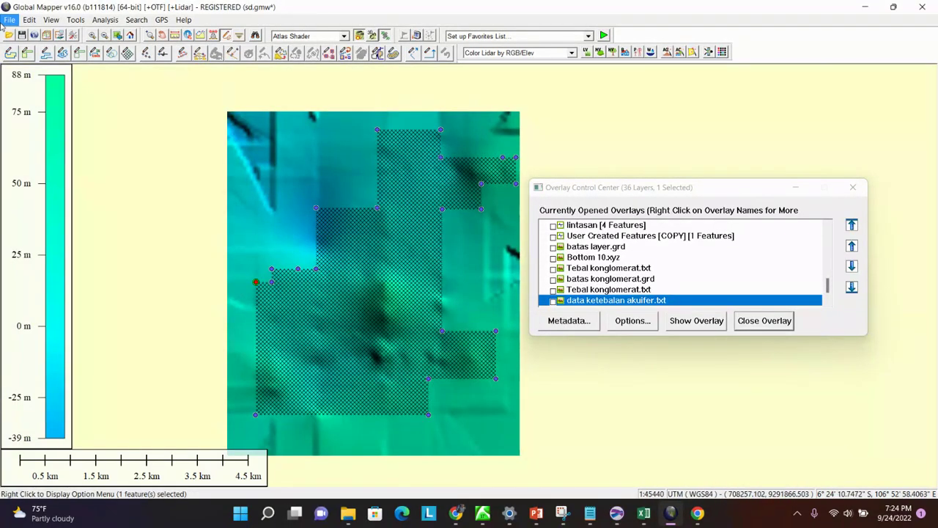
left_click(9, 20)
mouse_move(210, 240)
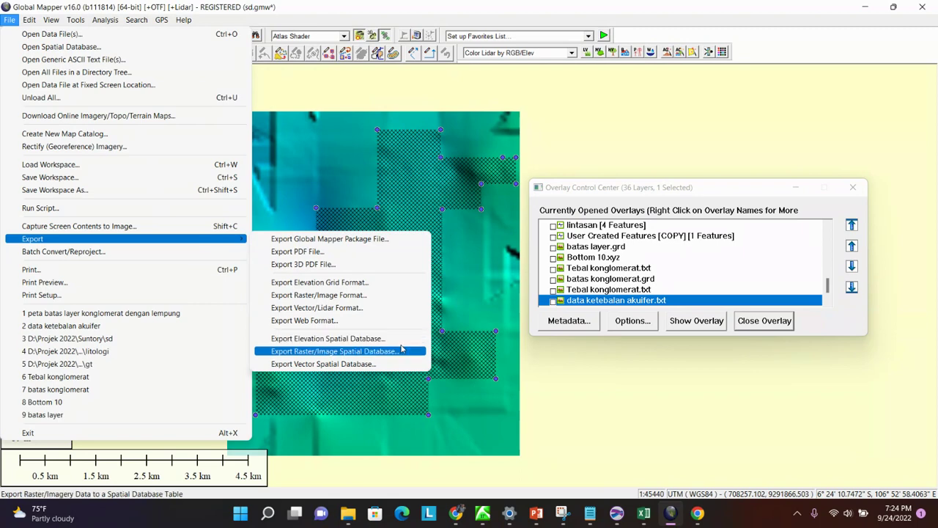
left_click(393, 282)
left_click(435, 296)
left_click(429, 343)
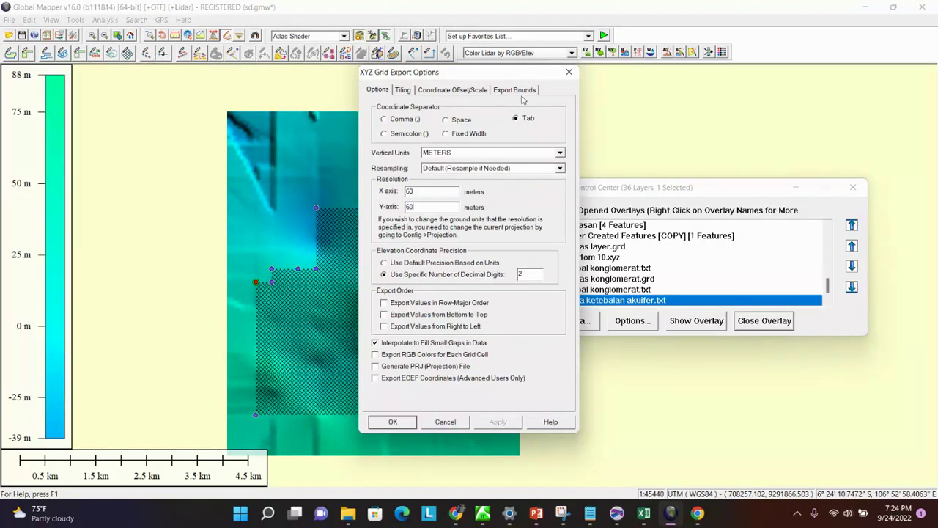
left_click(521, 94)
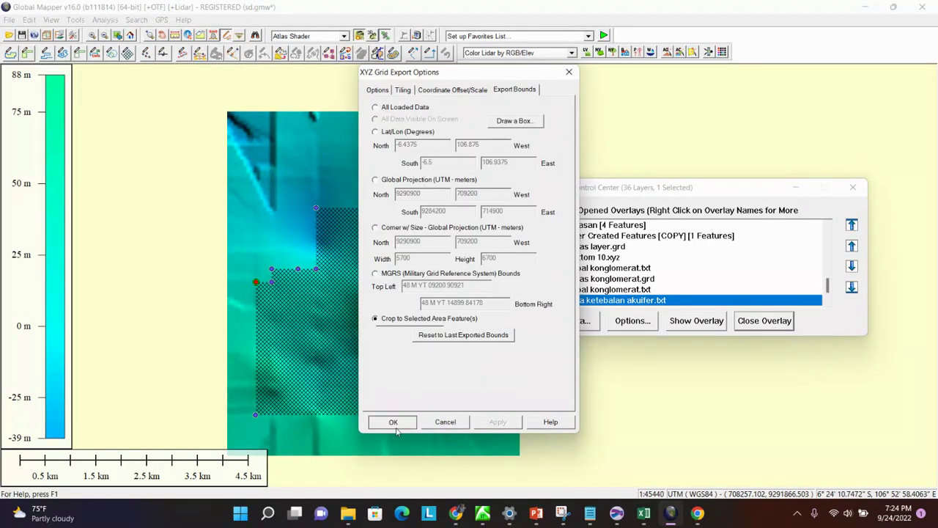
left_click(393, 422)
Save the exported XYZ grid as data batas layer space 60 in the Praktikum Geofisika Terapan folder
left_click(407, 278)
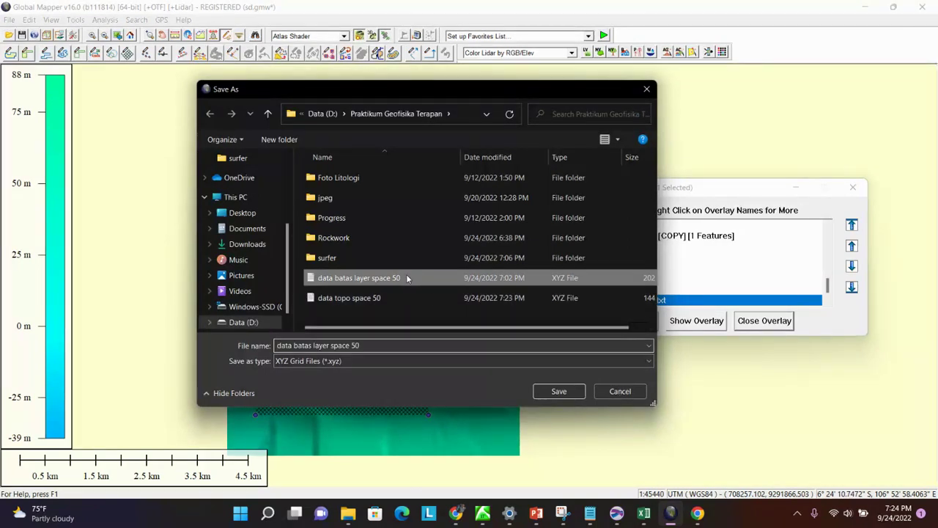
left_click(398, 344)
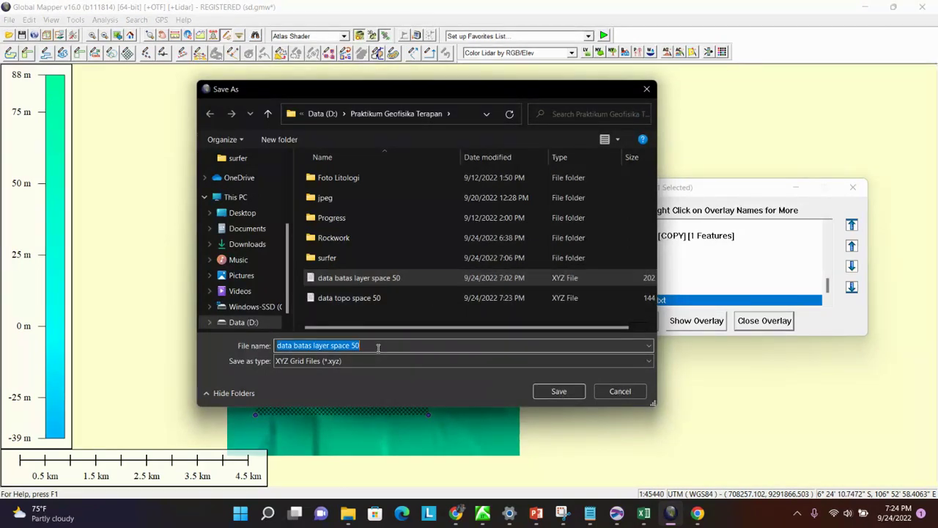
double_click(378, 347)
key("BackSpace")
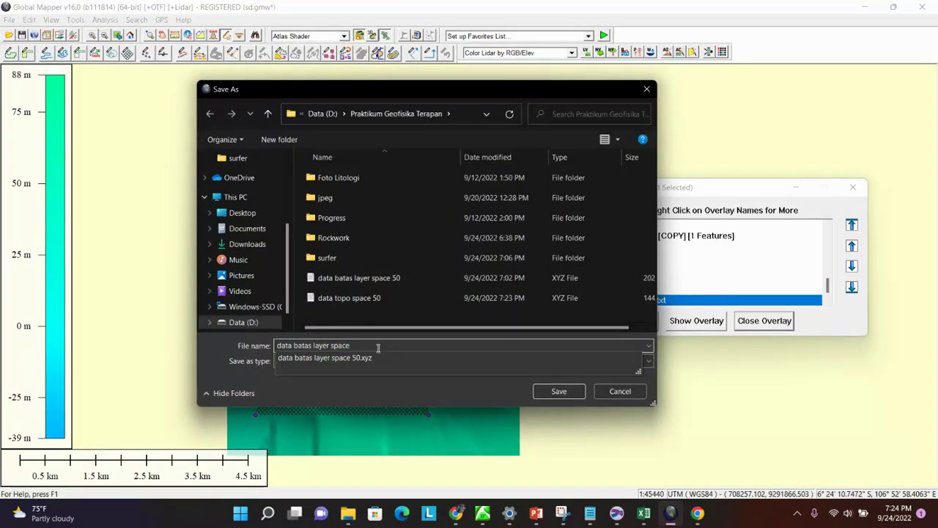
type("60")
left_click(561, 396)
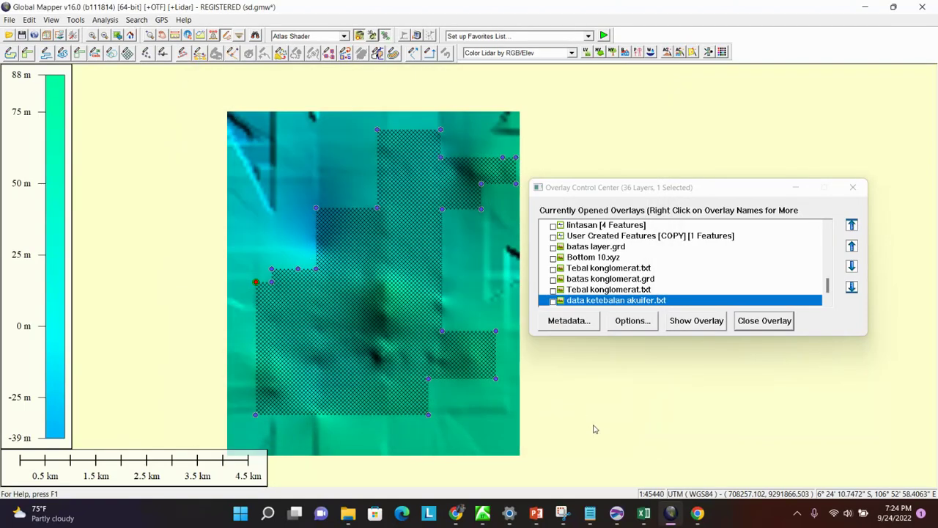
Switch to the Batas workbook in Excel and add a new worksheet after the Tebal sheet
left_click(644, 513)
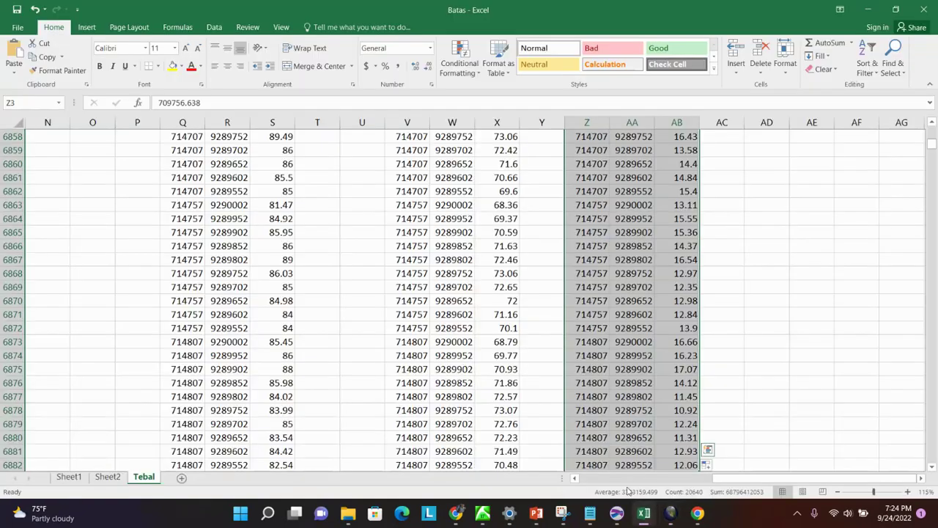
scroll(540, 408, "up", 5)
left_click(483, 364)
key("ctrl+Up")
key("ctrl+Up")
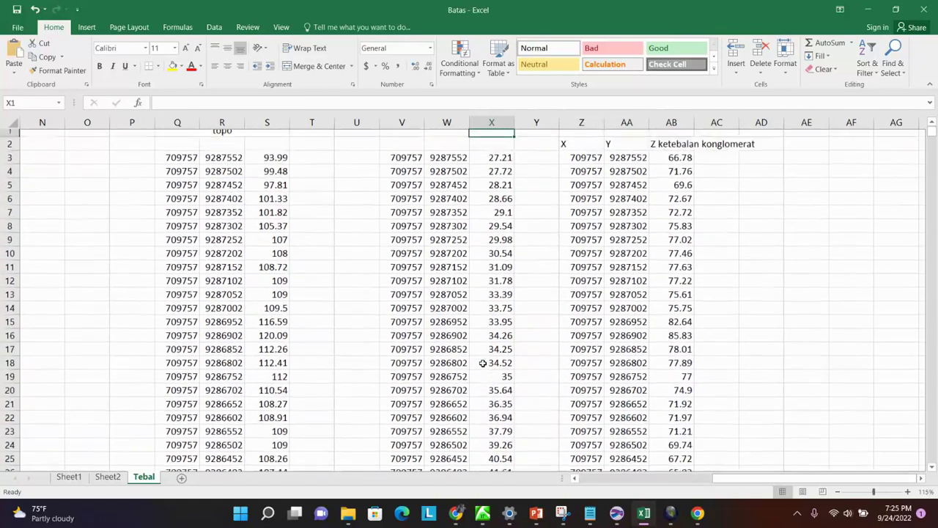
left_click(180, 477)
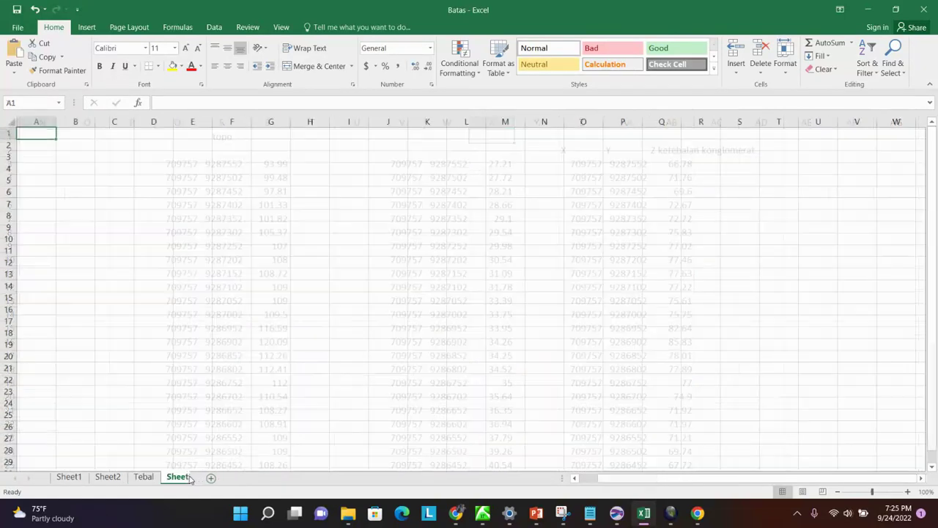
left_click(308, 192)
In File Explorer, rename the XYZ file data topo space 50 as data topo space 60
left_click(349, 513)
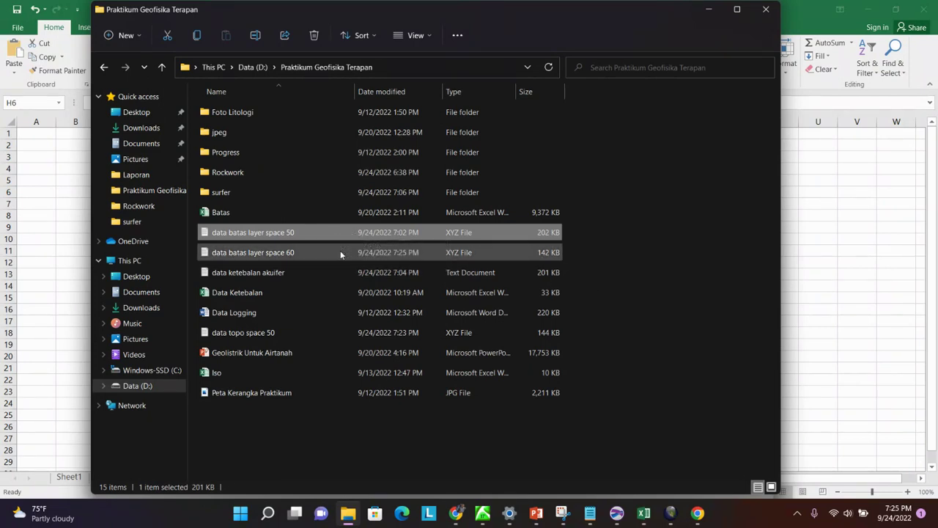
left_click(331, 340)
right_click(330, 335)
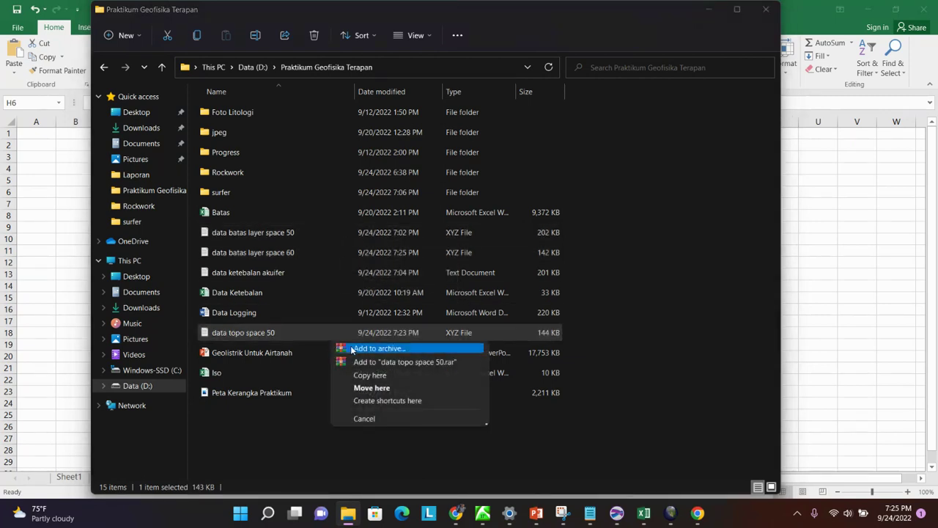
left_click(272, 333)
left_click(261, 37)
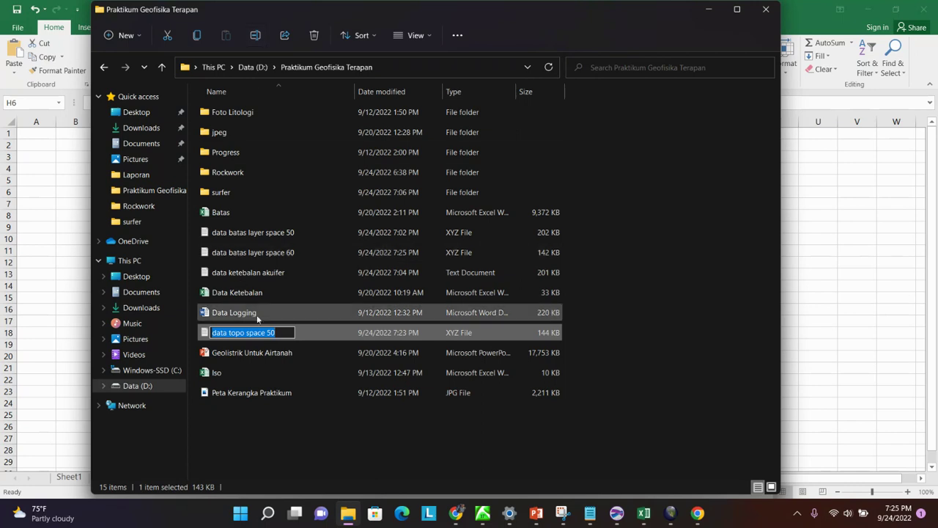
left_click(277, 333)
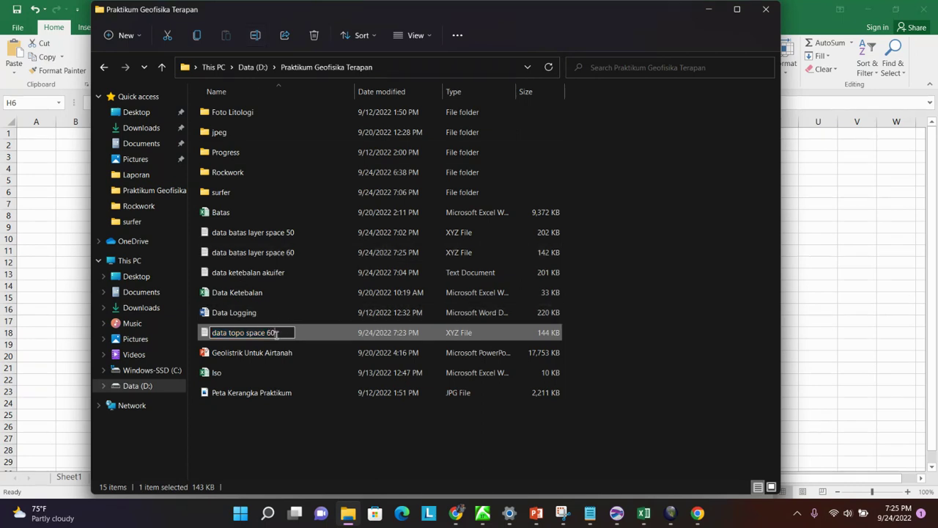
left_click(315, 292)
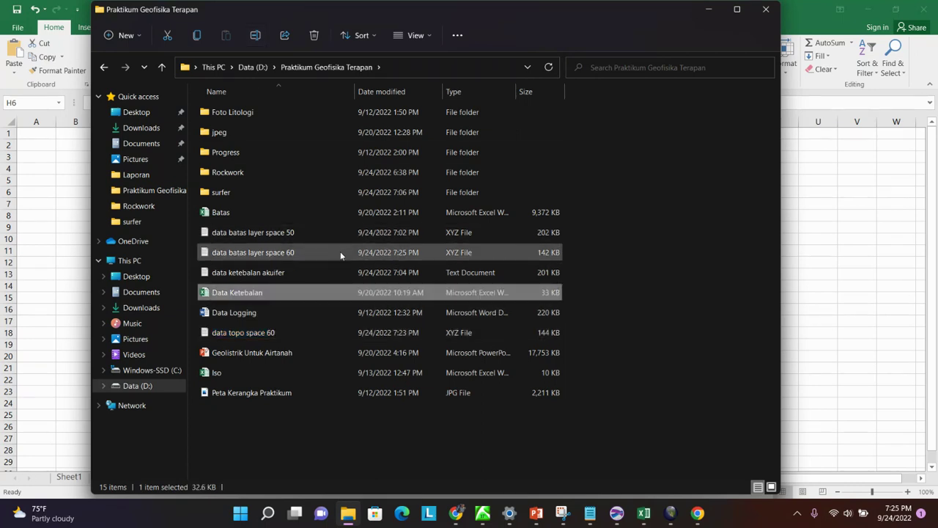
Copy the full contents of data topo space 60 from Notepad into Sheet3 of the Batas workbook, starting at cell F3
left_click(340, 251)
double_click(299, 334)
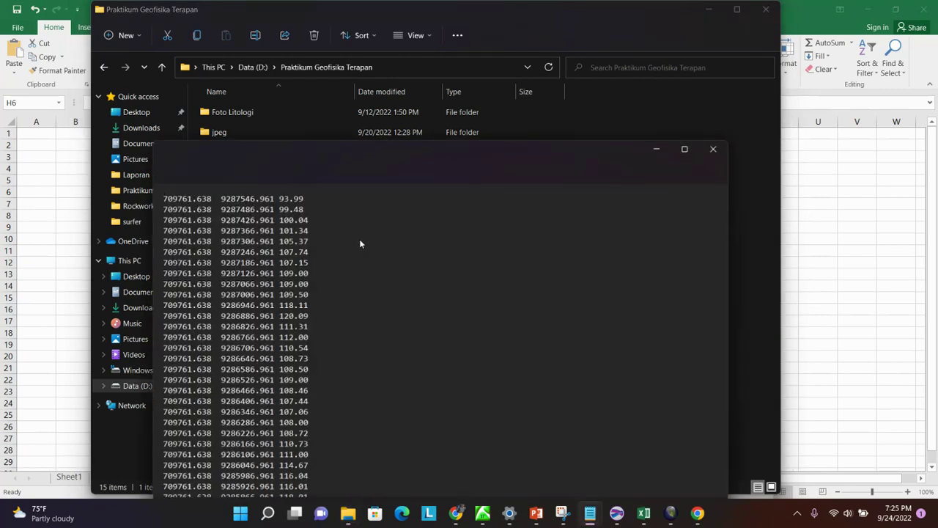
key("ctrl+a")
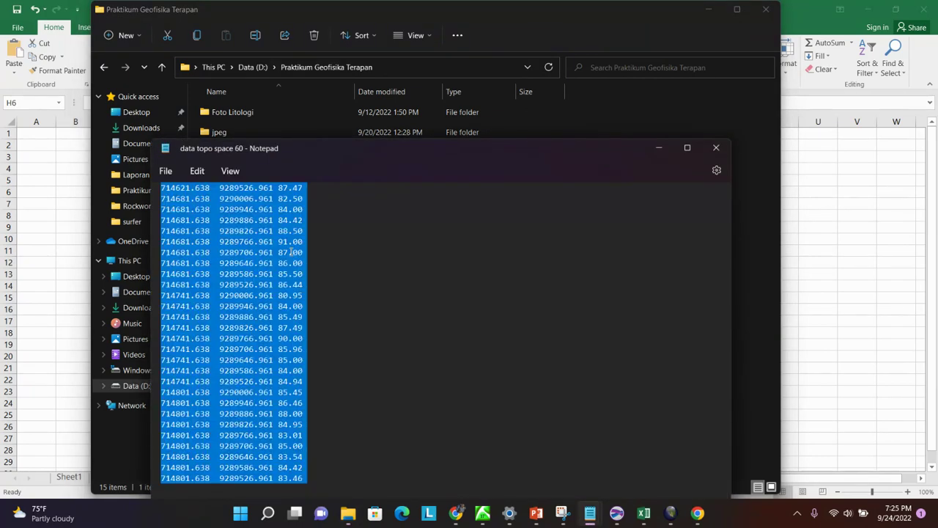
key("ctrl+c")
key("alt+Tab")
left_click(214, 155)
key("ctrl+v")
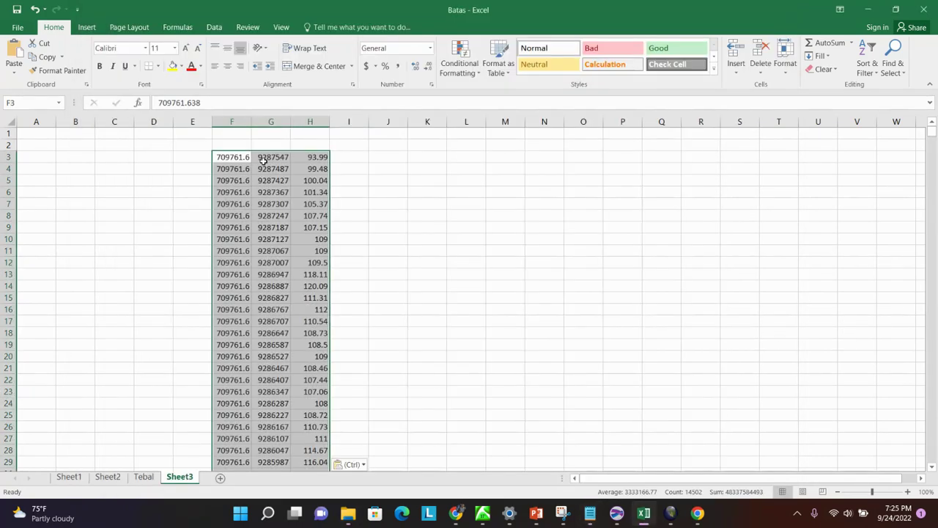
Label the pasted topography data "topo" in cell F2
left_click(241, 140)
left_click(241, 141)
type("topo")
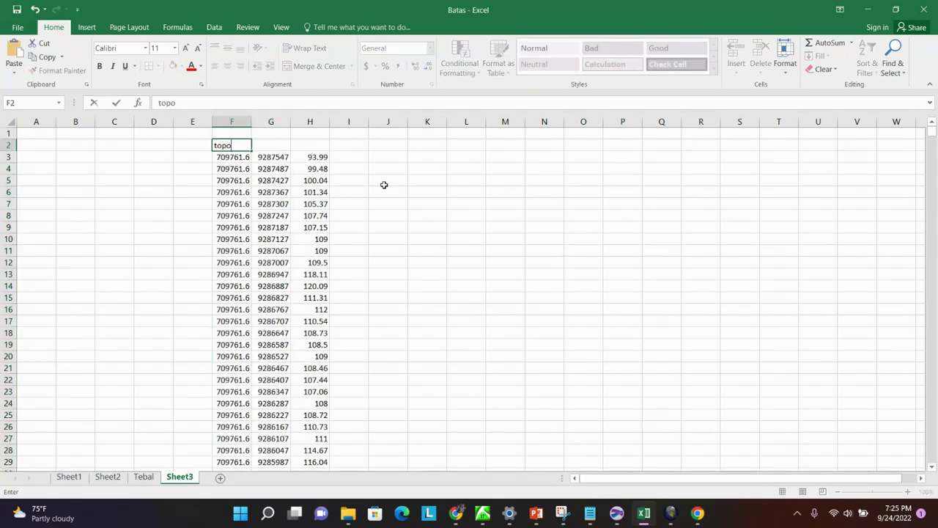
left_click(383, 185)
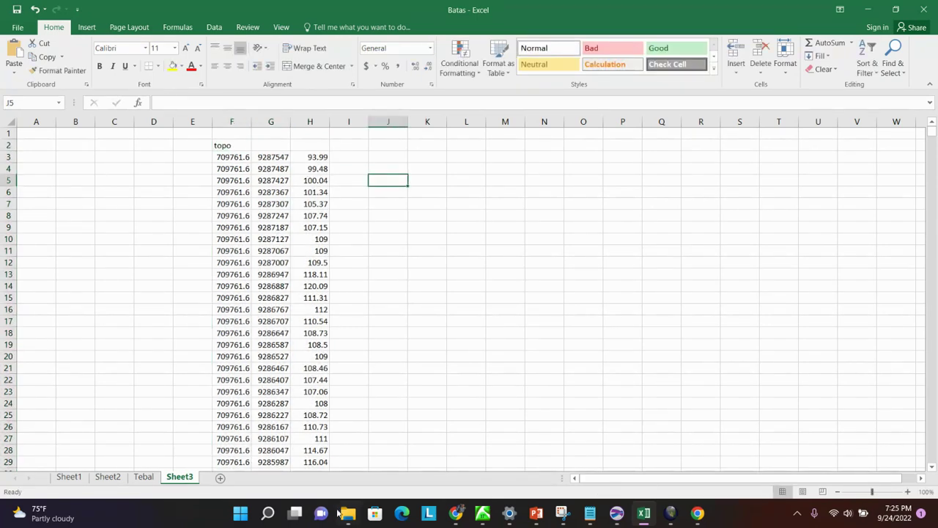
Copy the full contents of data batas layer space 60 from Notepad into Sheet3 of the Batas workbook, starting at cell K3
left_click(348, 515)
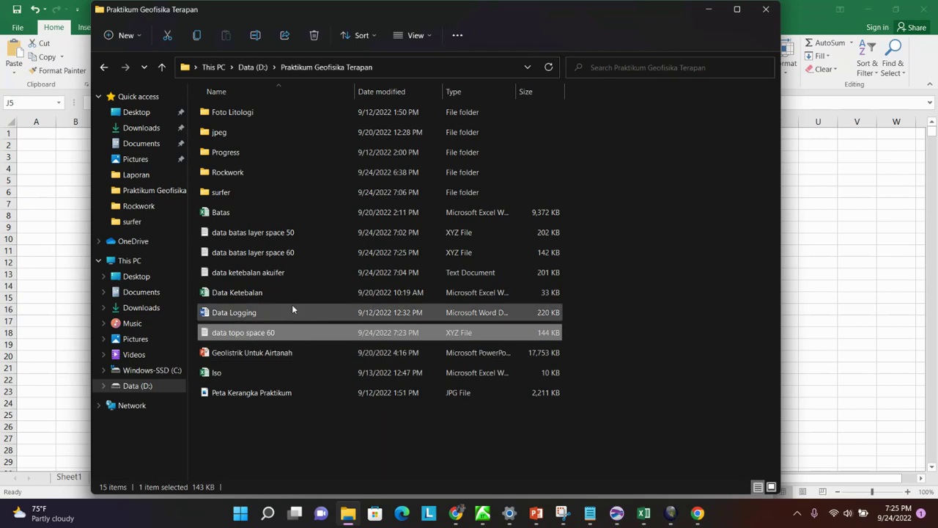
double_click(293, 250)
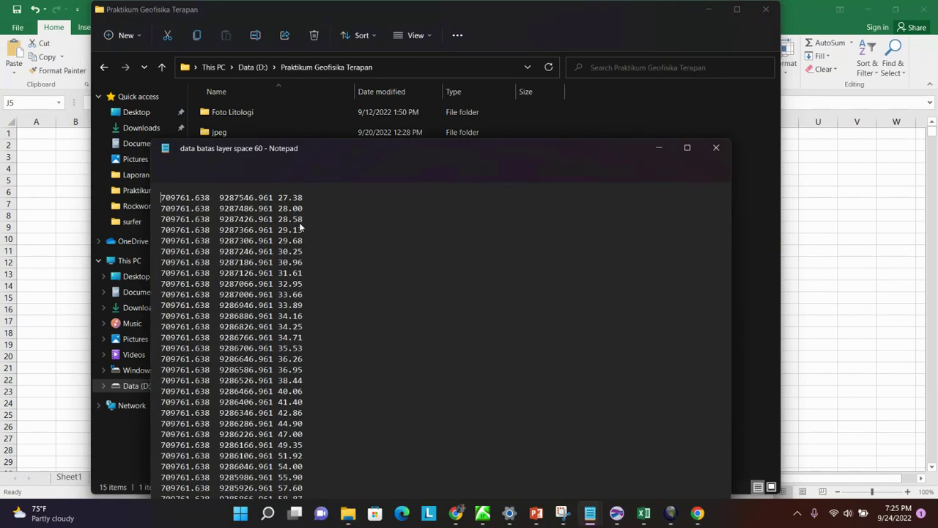
key("ctrl+a")
key("ctrl+c")
key("alt+Tab")
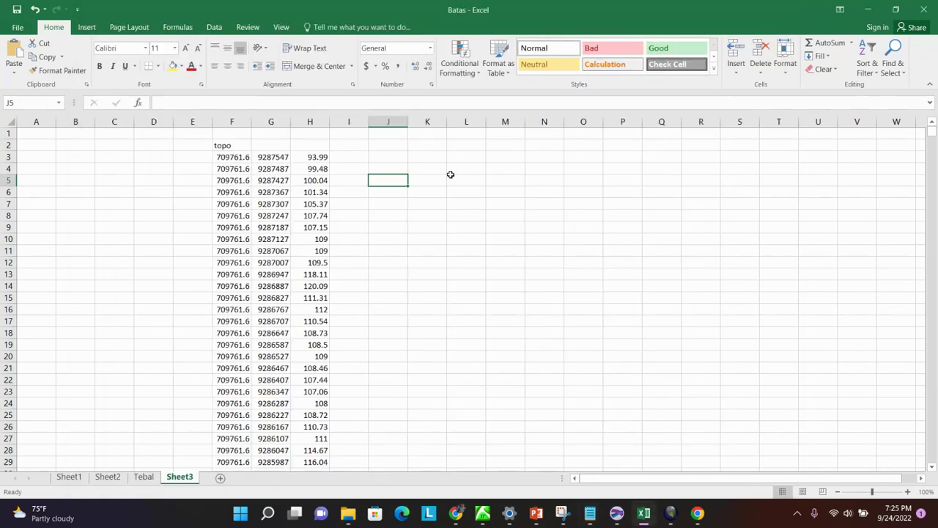
left_click(431, 157)
key("ctrl+v")
left_click(466, 249)
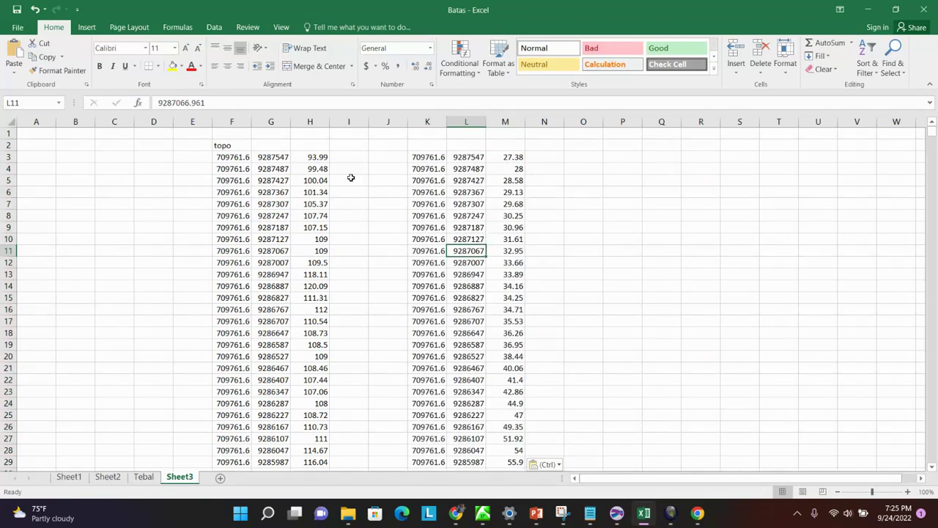
Compare the last rows of the topography and layer boundary data to check that their coordinates line up
left_click(271, 180)
key("ctrl+Down")
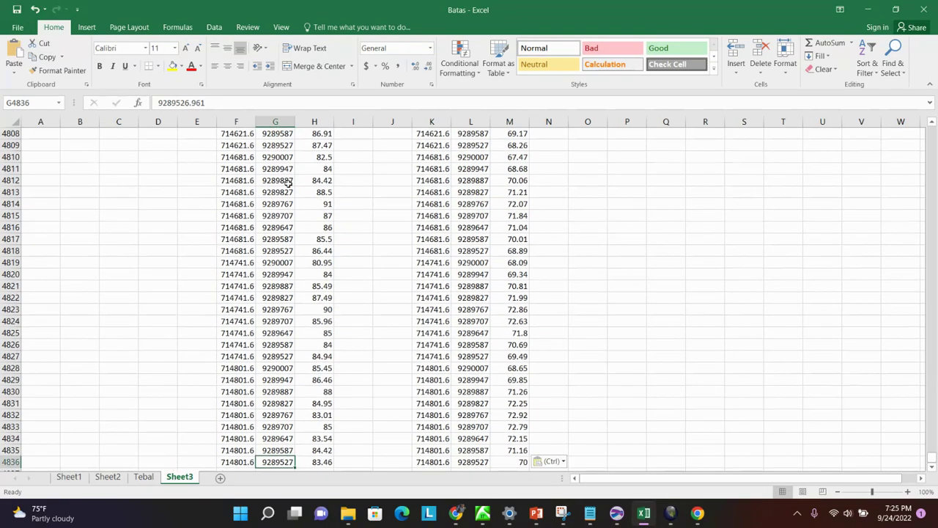
key("Down")
key("Up")
key("ctrl+Up")
key("Up")
key("Up")
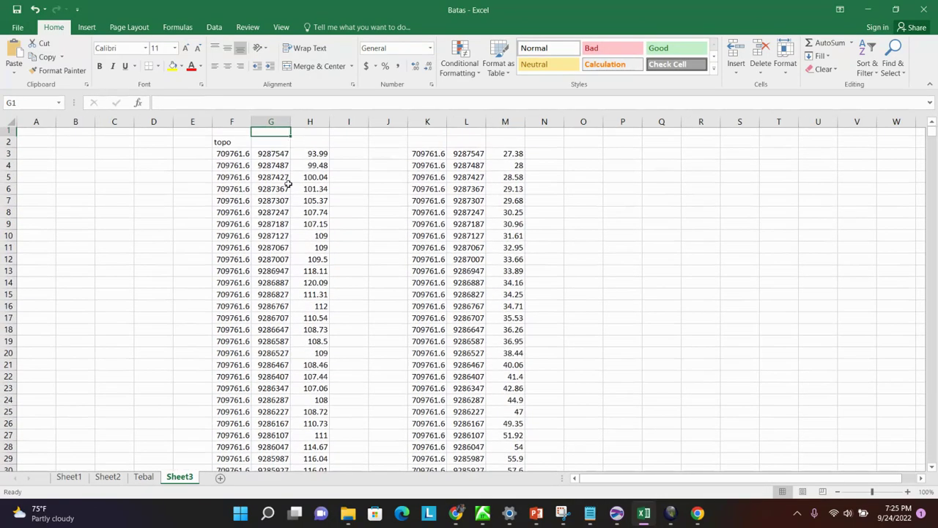
Copy all the coordinates in columns K and L from row 3 down, and paste them starting at cell P3
left_click(648, 158)
left_click(635, 159)
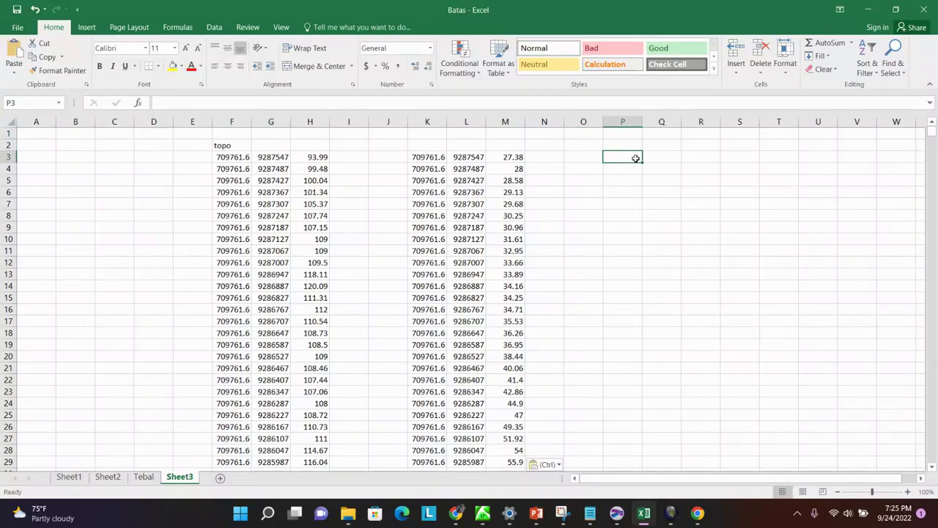
left_click(428, 156)
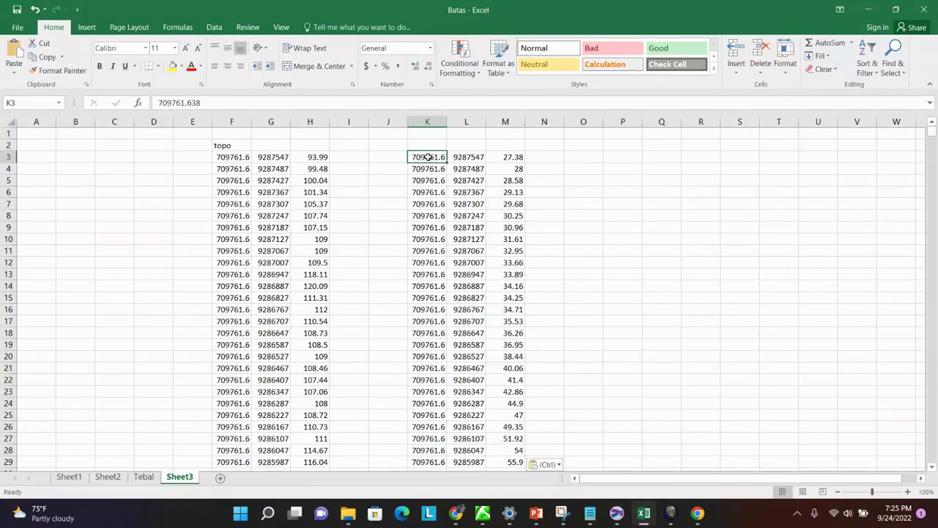
key("shift+Right")
key("ctrl+shift+Down")
key("ctrl+c")
key("Right")
key("Right")
key("Right")
key("Right")
key("Right")
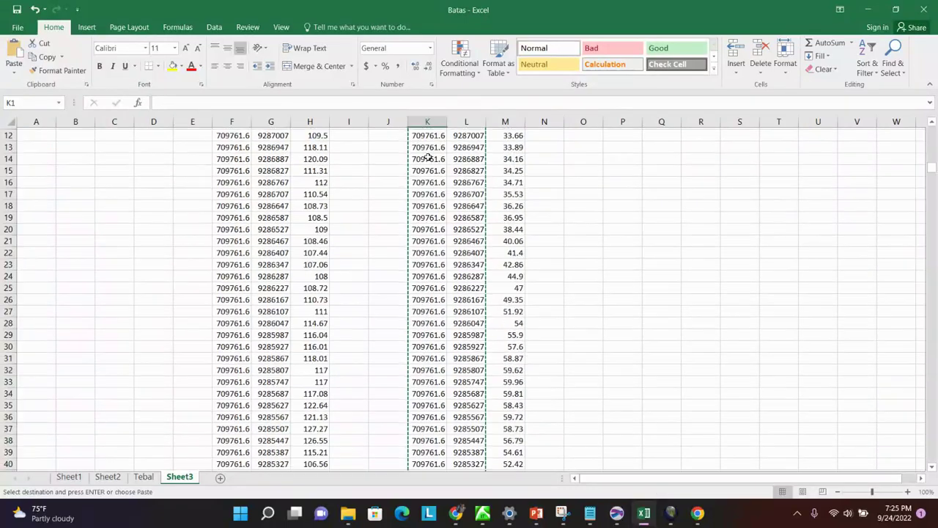
key("ctrl+v")
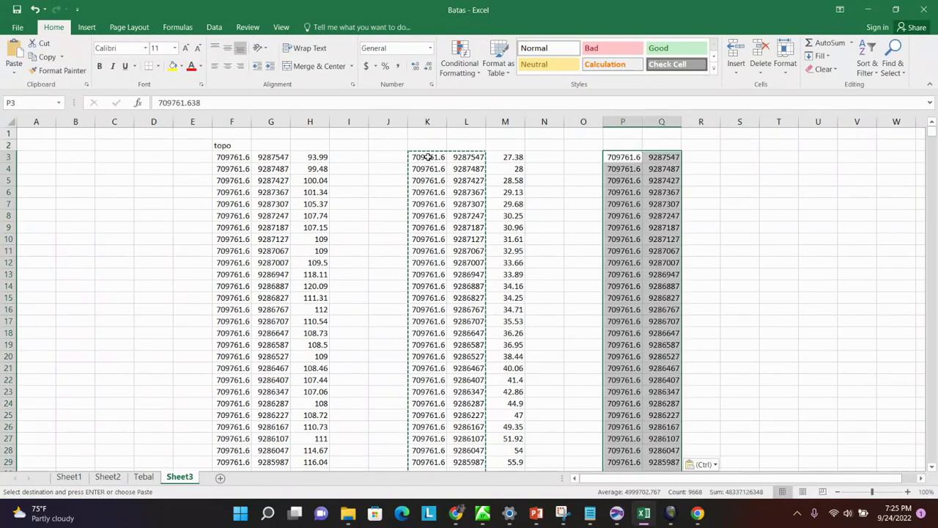
Calculate the thickness in R3 with the formula =H3-M4 and fill it down to the last data row
left_click(700, 158)
type("=")
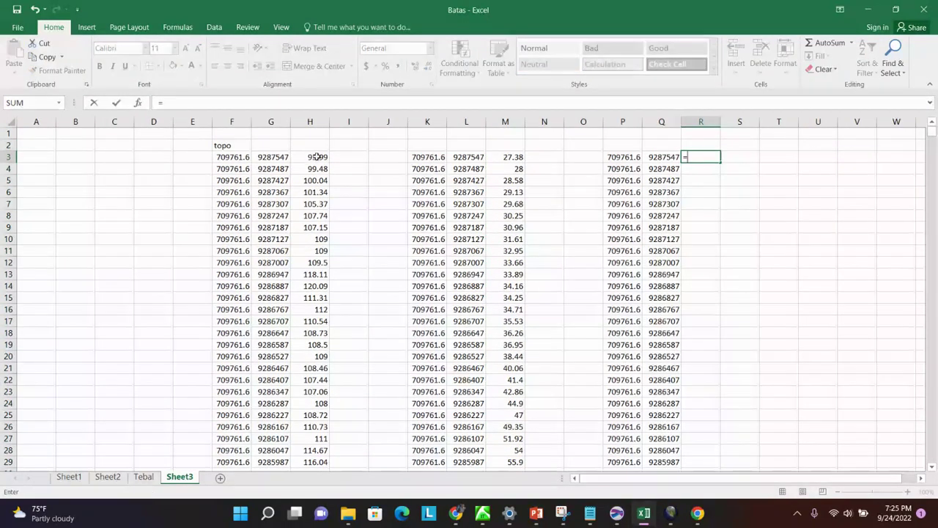
left_click(314, 156)
type("-")
left_click(504, 169)
key("Return")
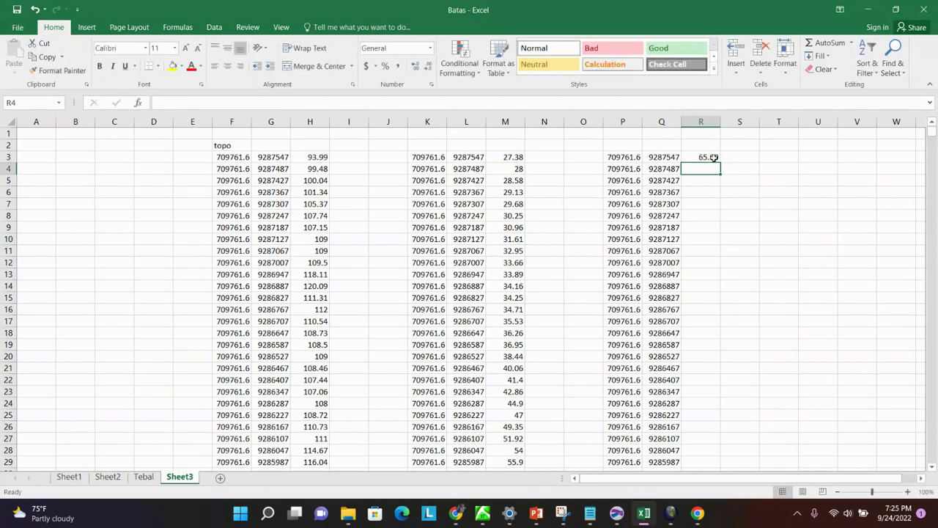
left_click(704, 157)
double_click(720, 162)
Label the thickness column "z ketebalan" in cell R2
left_click(708, 145)
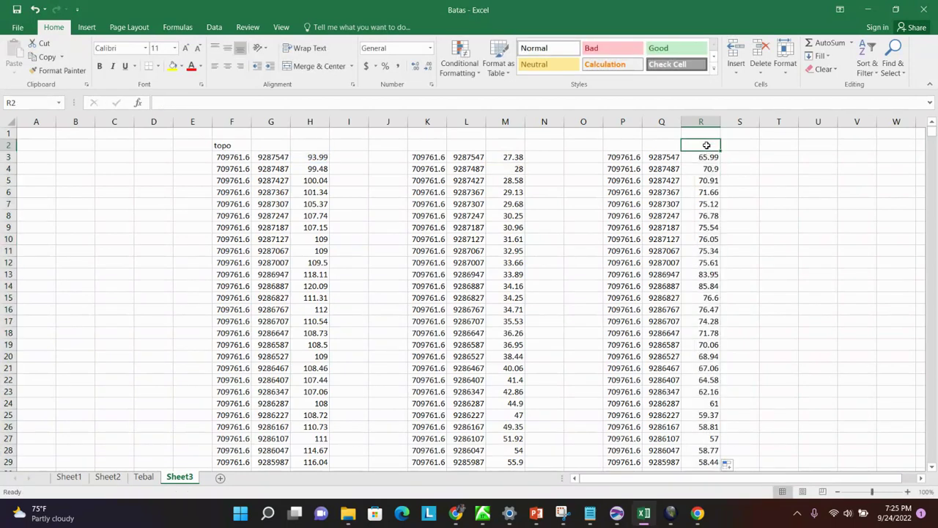
type("z ketebalan")
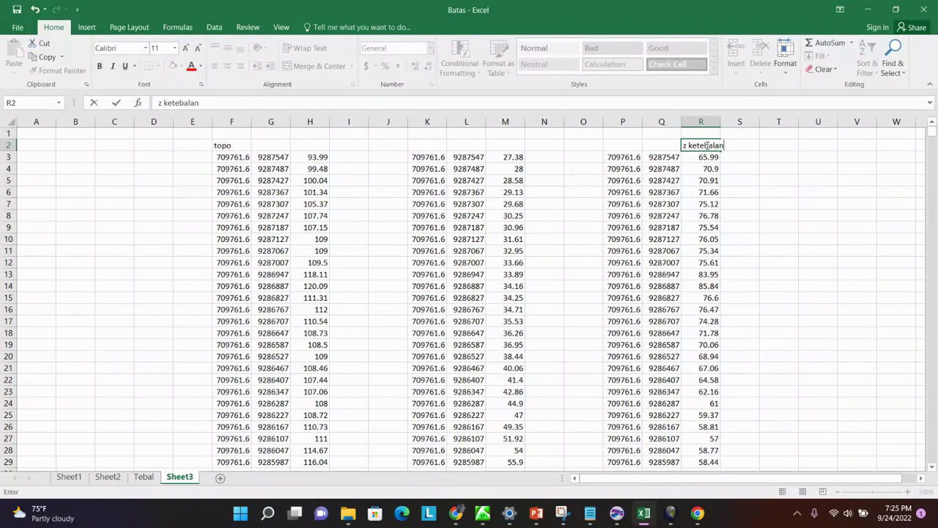
left_click(703, 169)
Copy the coordinates and thickness values in columns P to R, from row 3 to the last data row
left_click_drag(629, 157, 702, 163)
key("ctrl+shift+Down")
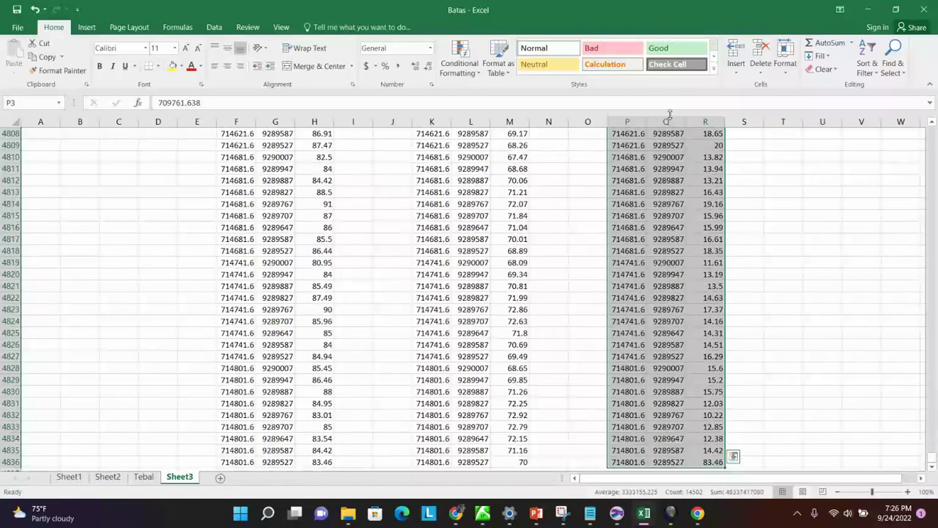
key("ctrl+c")
Switch to Global Mapper, hide the "peta batas layer konglomerat dengan lempung.grd" layer and deselect the area polygon
left_click(615, 517)
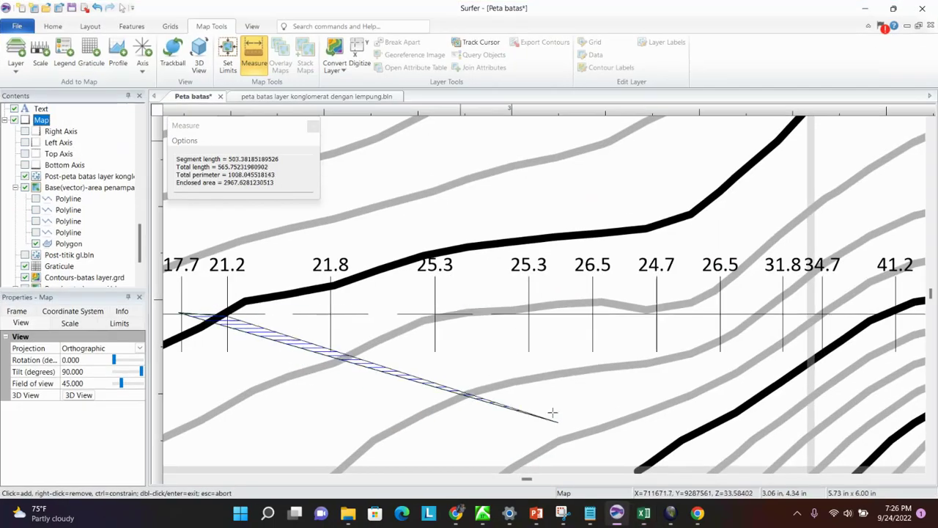
scroll(443, 195, "down", 3)
scroll(443, 194, "down", 3)
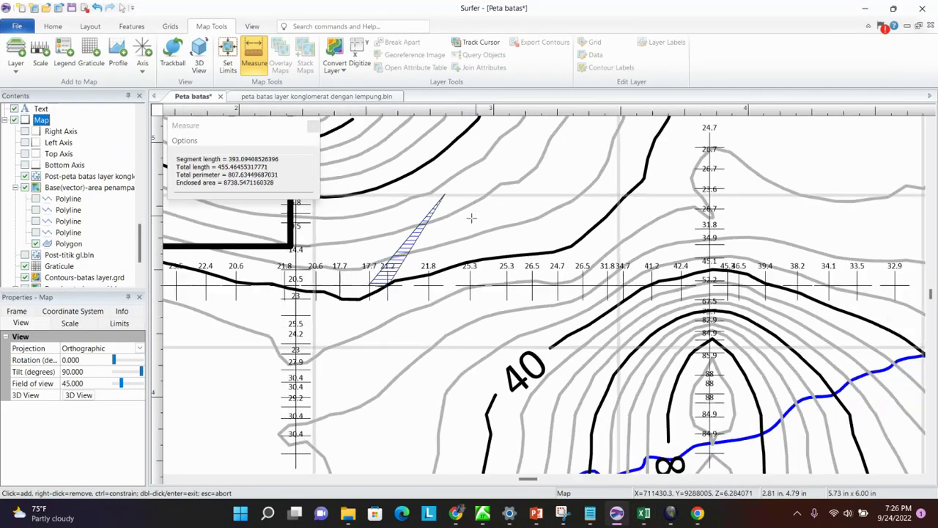
left_click(670, 513)
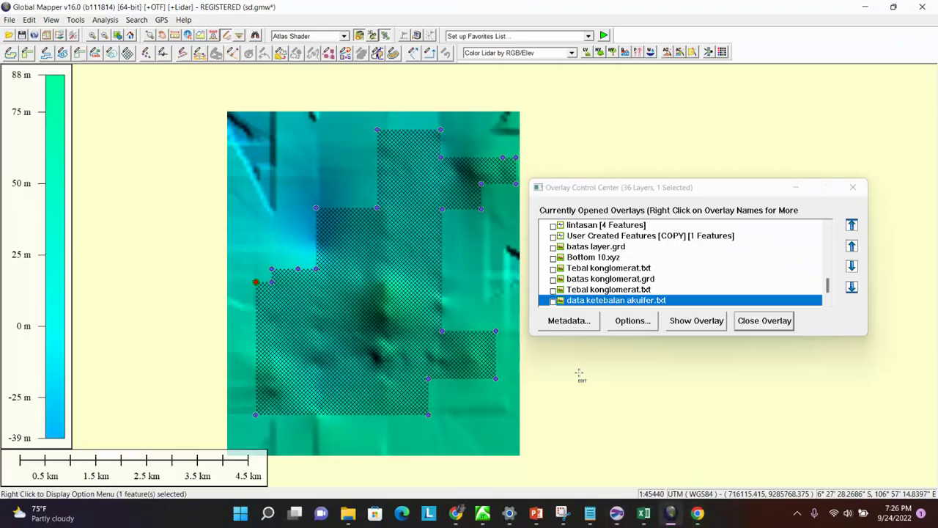
left_click(554, 290)
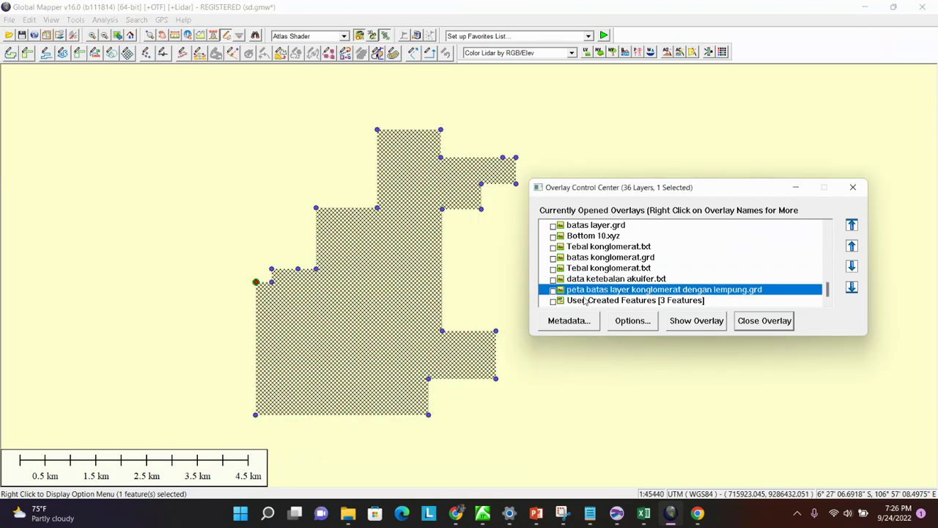
left_click(448, 280)
left_click(10, 20)
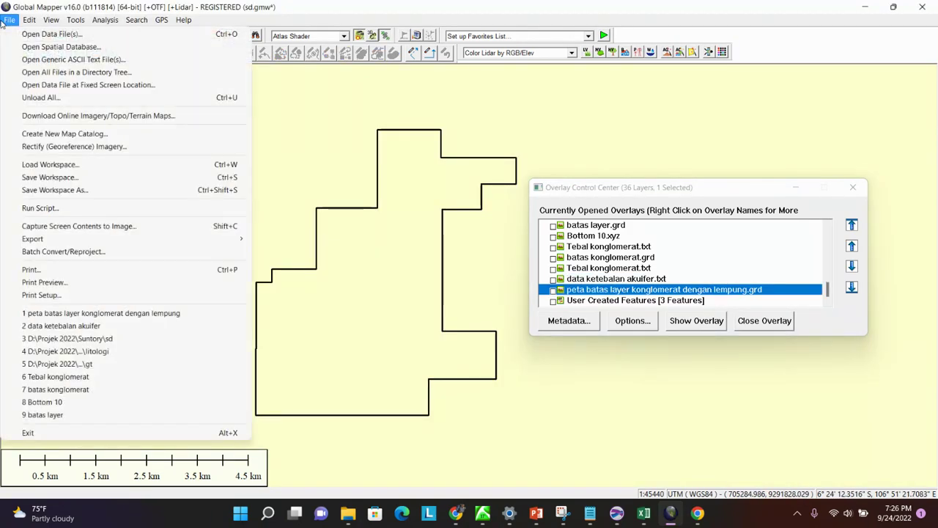
left_click(59, 35)
scroll(429, 185, "down", 10)
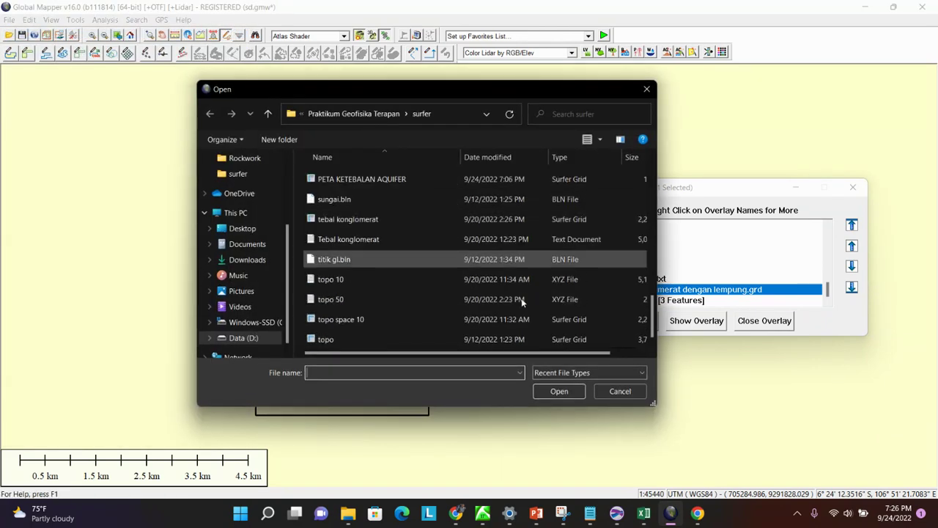
left_click(620, 391)
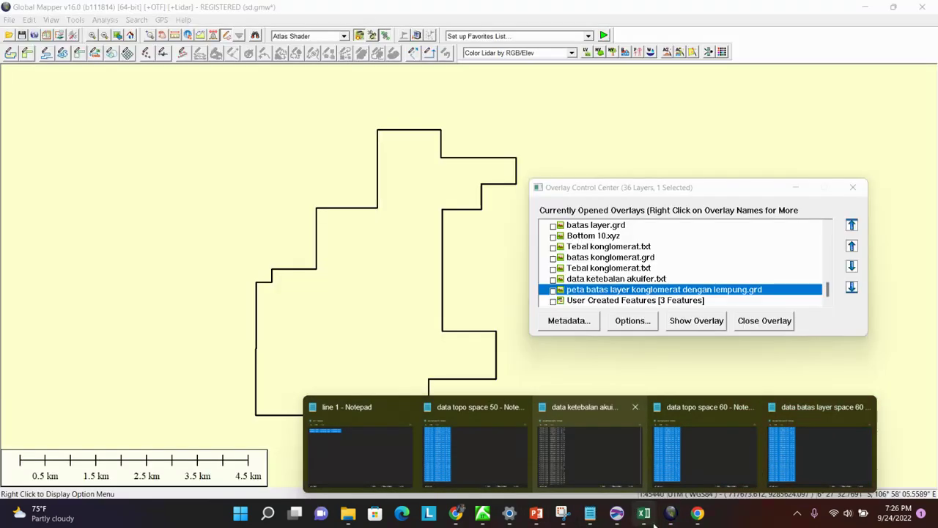
Replace the entire contents of the data batas layer space 60 Notepad file with the copied coordinates and thickness values
left_click(644, 514)
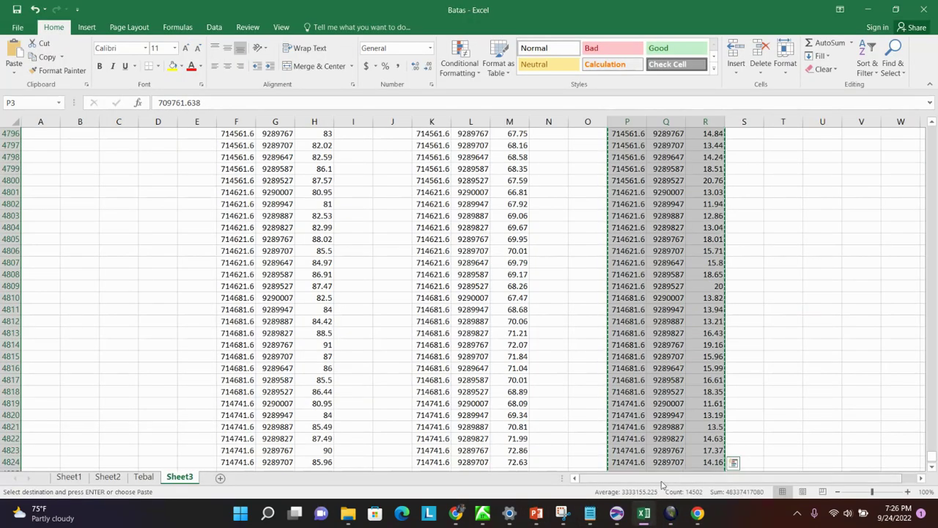
mouse_move(590, 514)
left_click(776, 450)
left_click(281, 273)
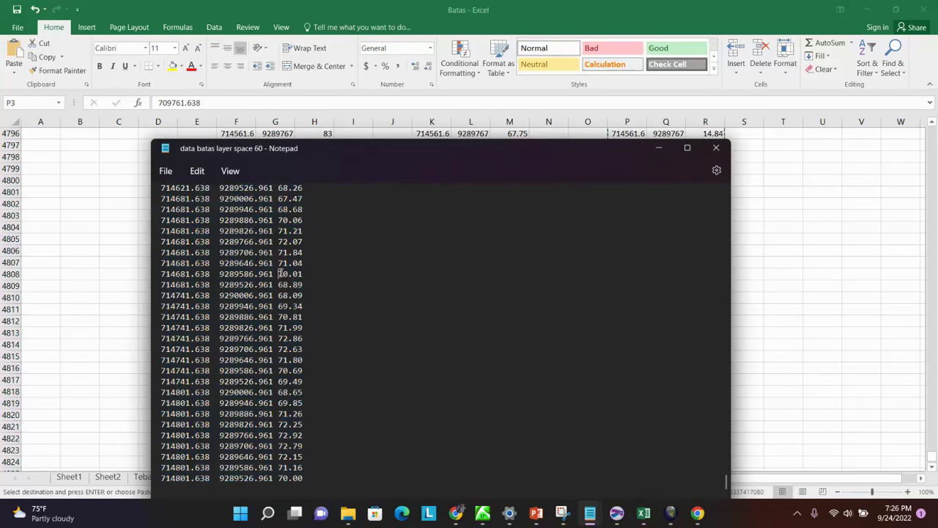
key("ctrl+a")
key("BackSpace")
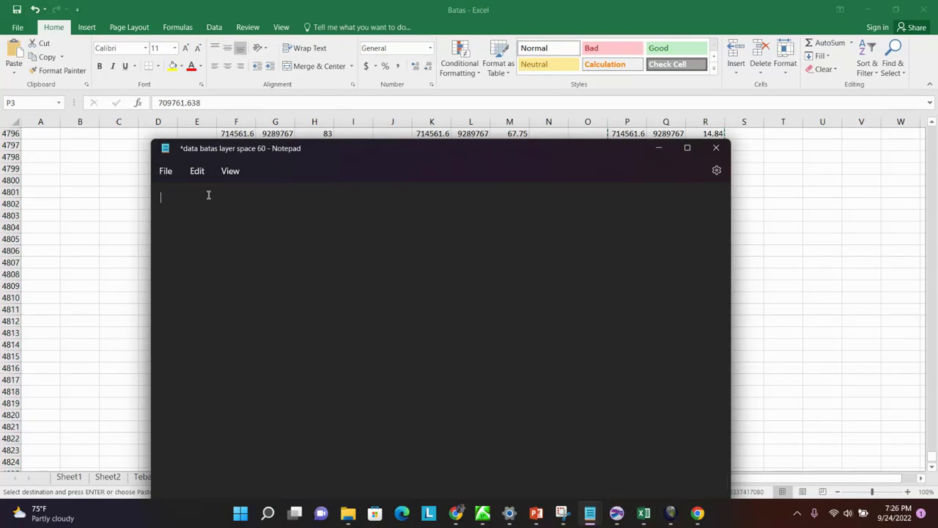
left_click(165, 171)
left_click(429, 257)
key("ctrl+v")
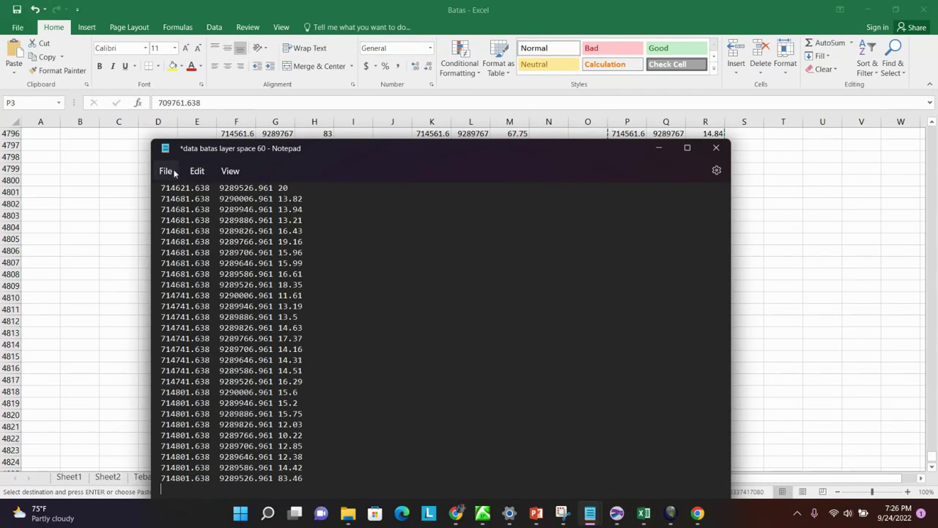
Save the text as "data ketebalan akuifer" in the Praktikum Geofisika Terapan folder, overwriting the existing file, and close Notepad
left_click(166, 171)
left_click(178, 270)
scroll(484, 326, "down", 1)
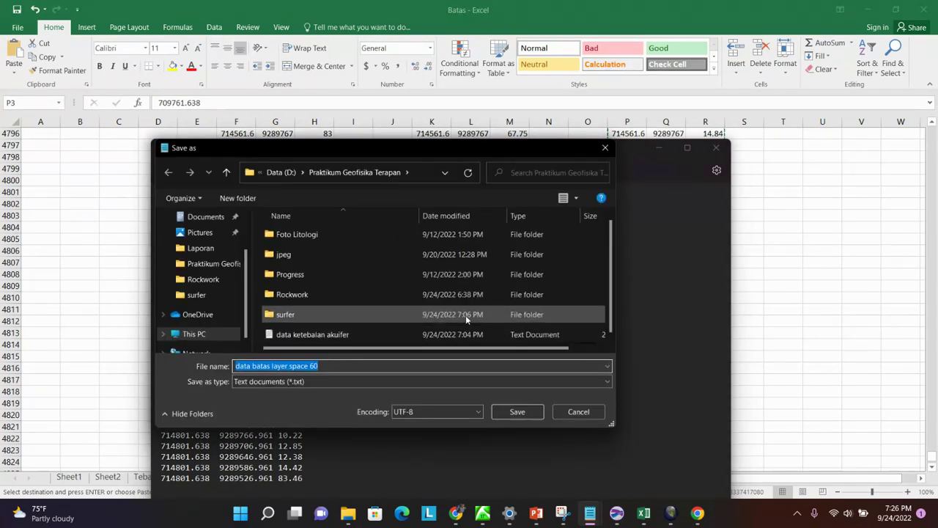
left_click(432, 334)
left_click(515, 412)
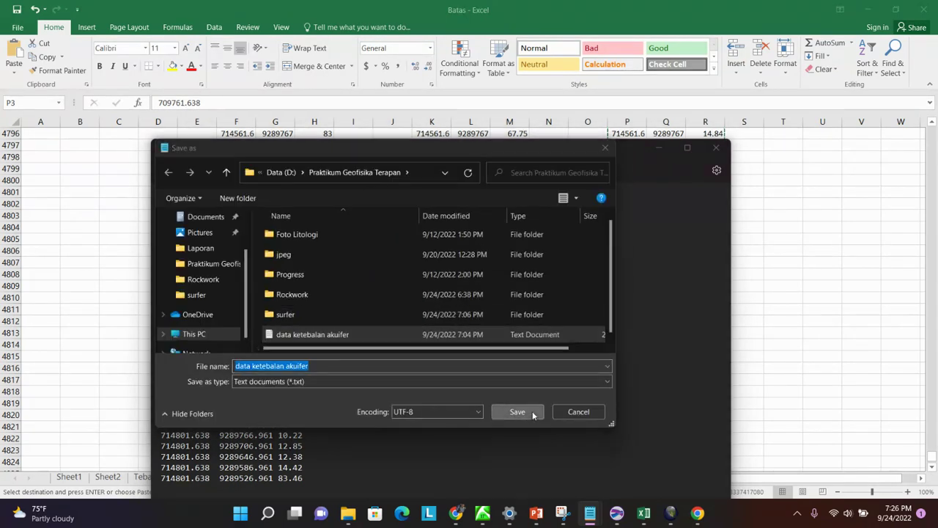
left_click(498, 257)
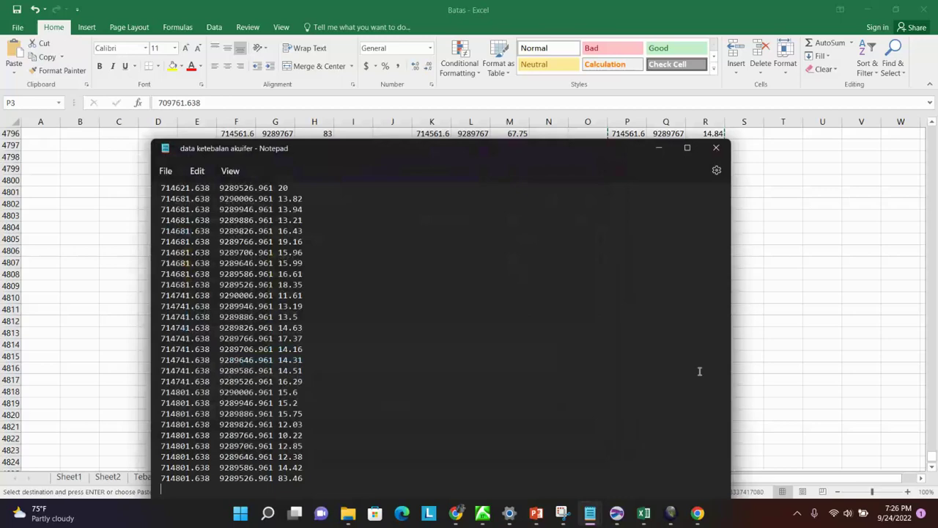
left_click(715, 148)
Switch to Global Mapper and open the data ketebalan akuifer text file from the Praktikum Geofisika Terapan folder
left_click(670, 513)
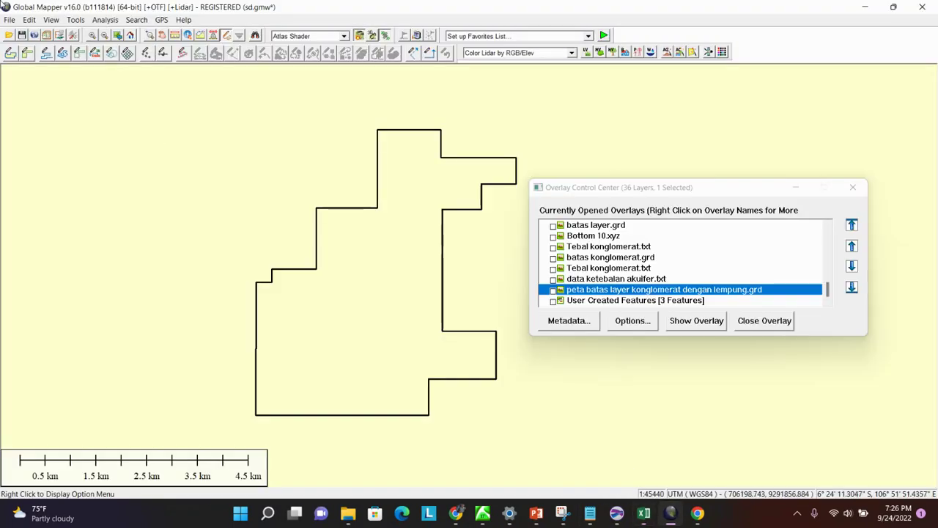
left_click(10, 20)
left_click(44, 33)
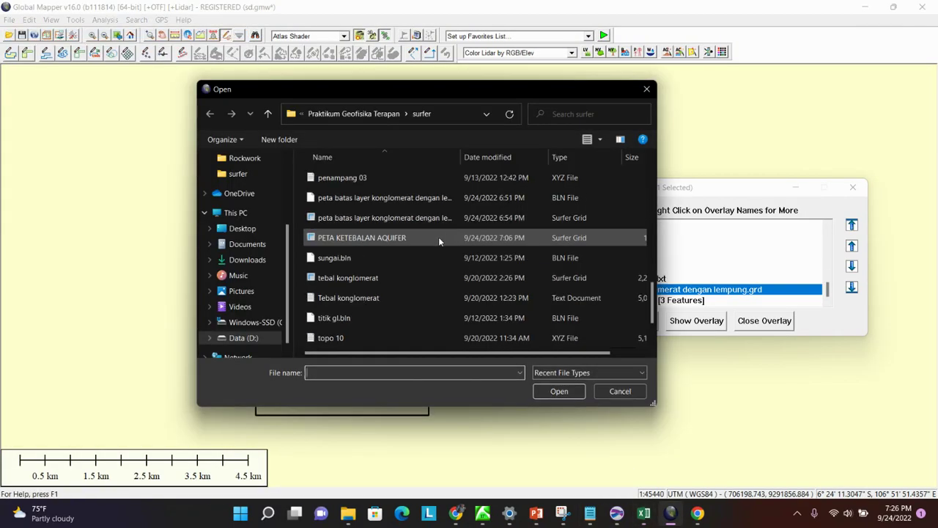
scroll(436, 235, "down", 2)
left_click(388, 113)
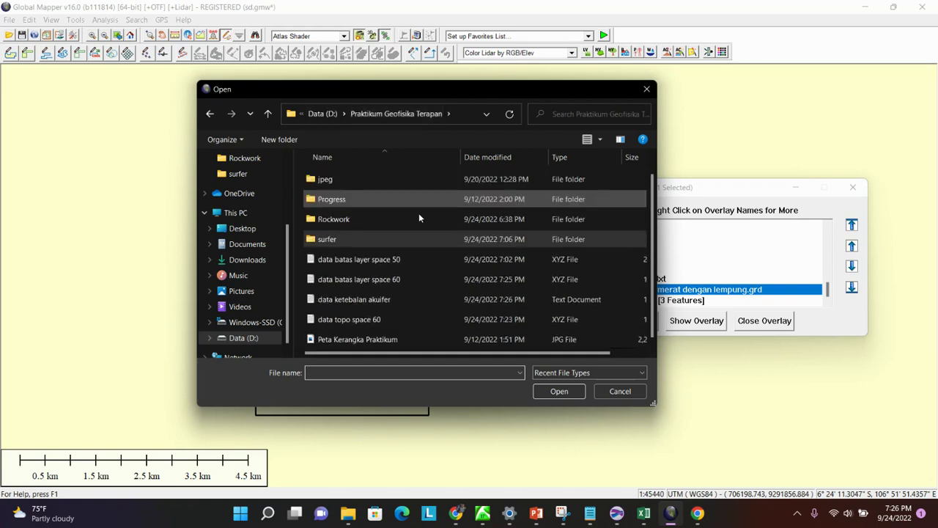
left_click(422, 297)
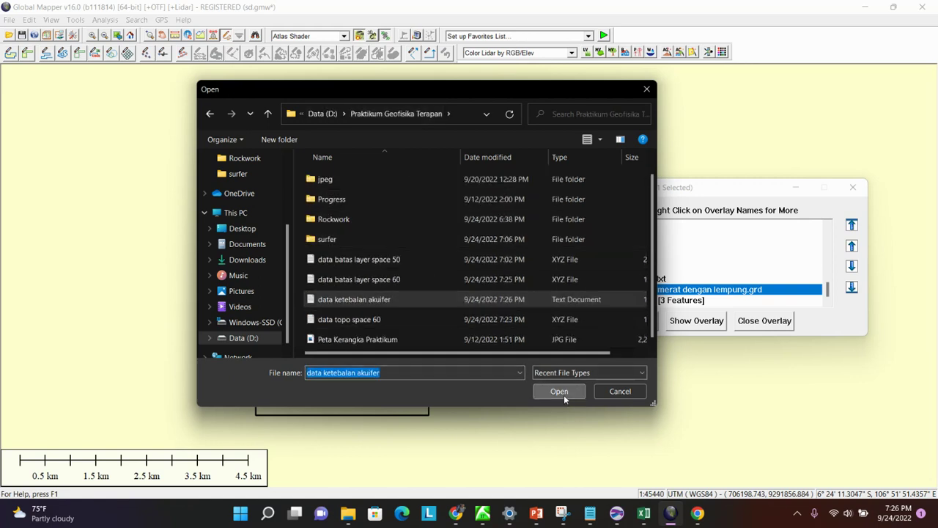
left_click(559, 391)
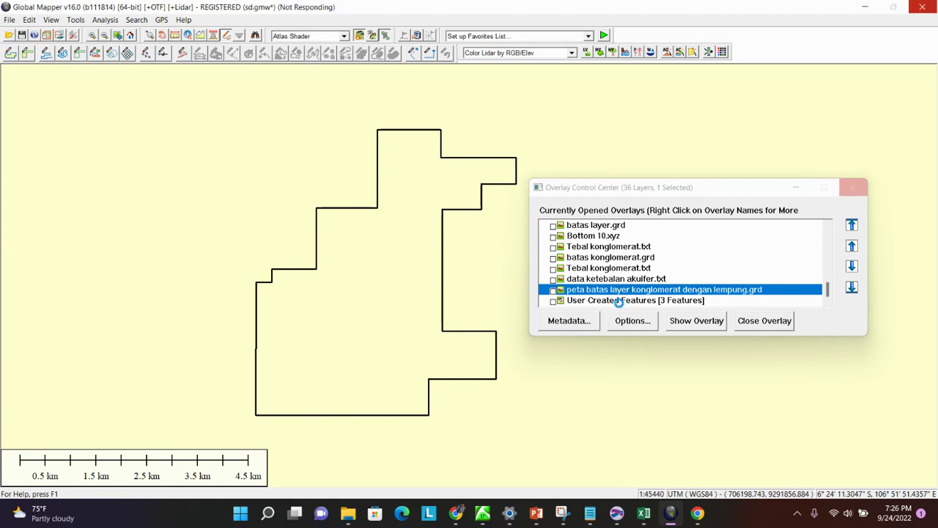
left_click(557, 287)
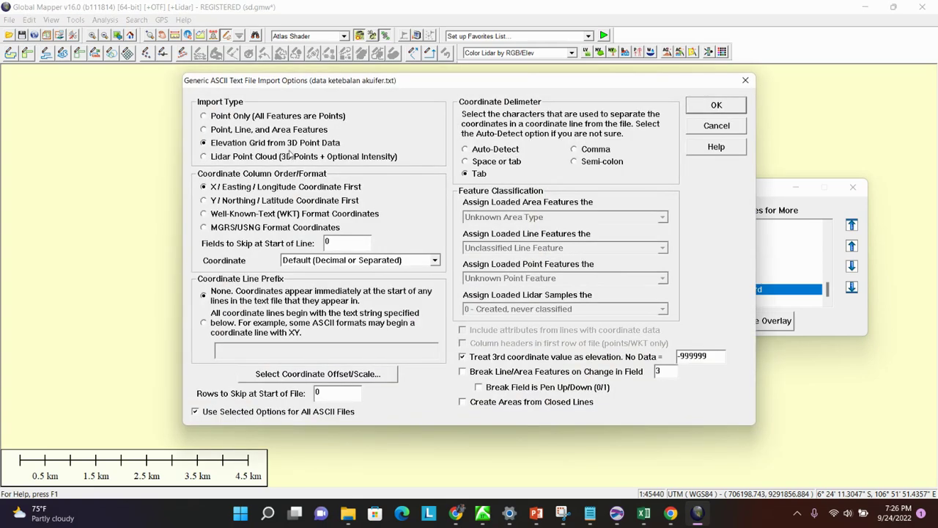
Import the file as an elevation grid from 3D point data, using the Triangulation (Grid TIN of Points) method and meters
left_click(716, 104)
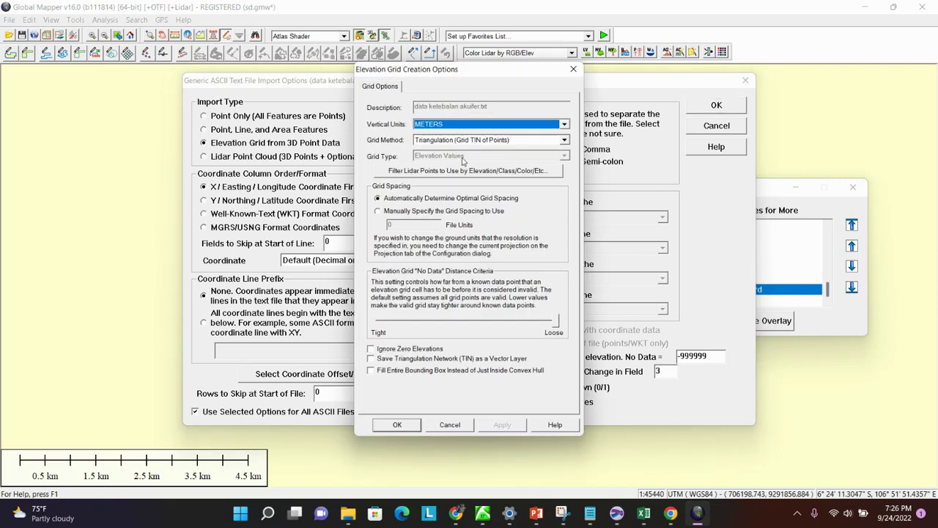
left_click(469, 139)
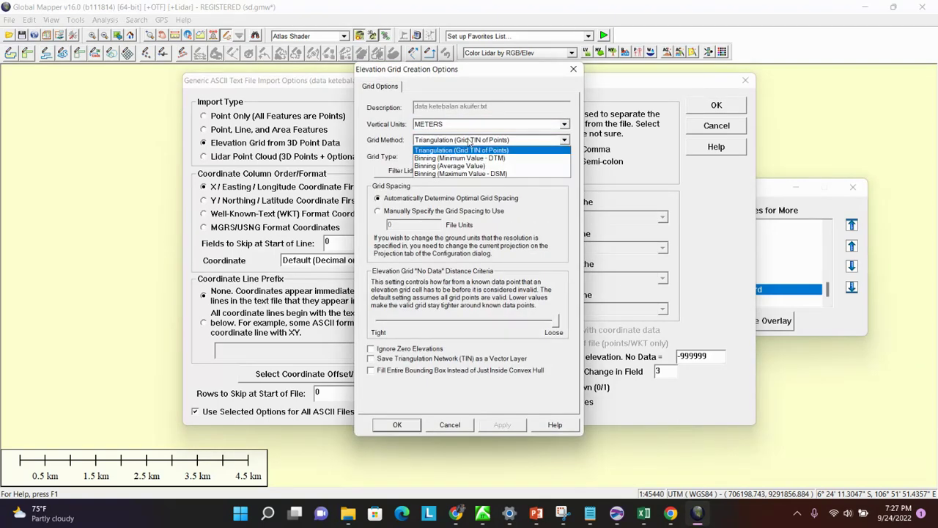
left_click(515, 150)
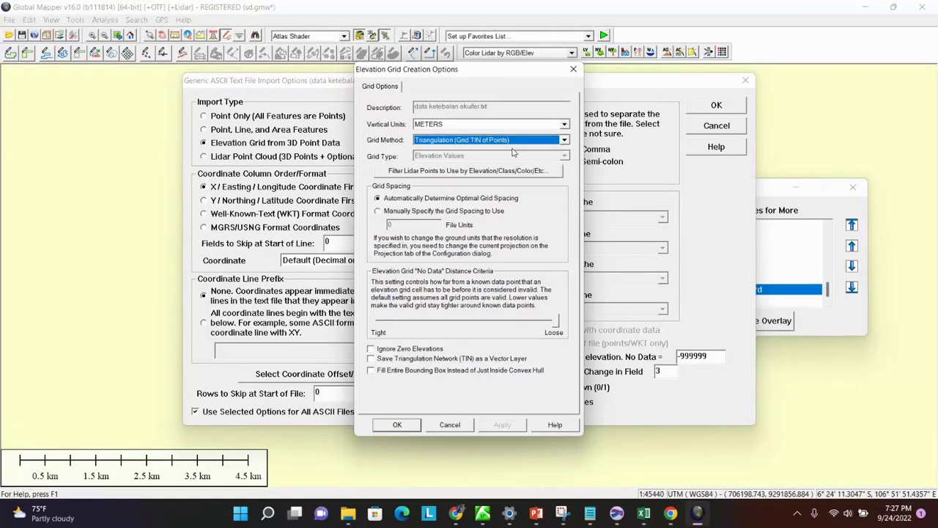
left_click(405, 429)
left_click(440, 360)
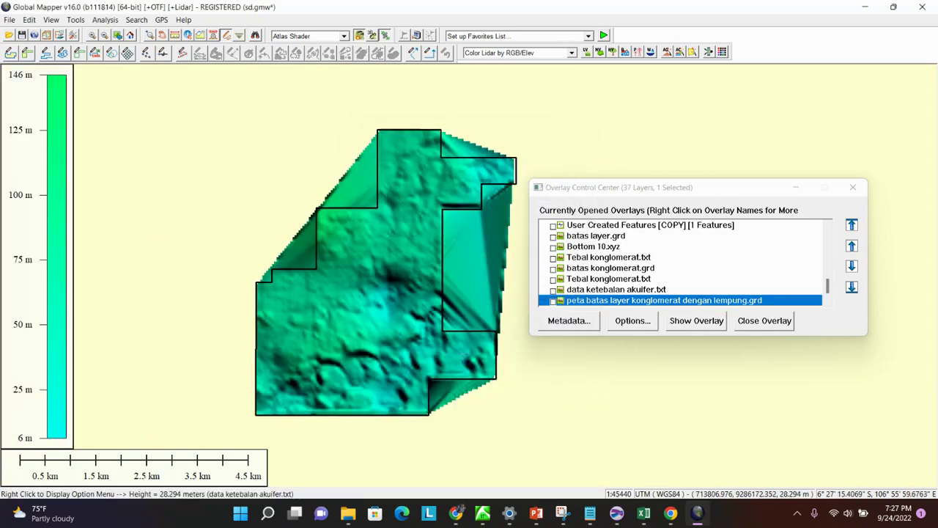
left_click(502, 384)
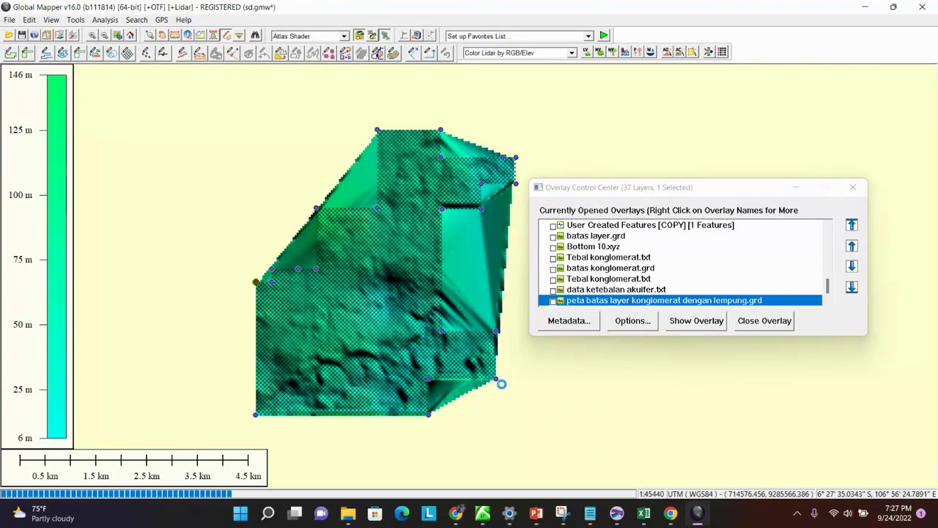
left_click(473, 274)
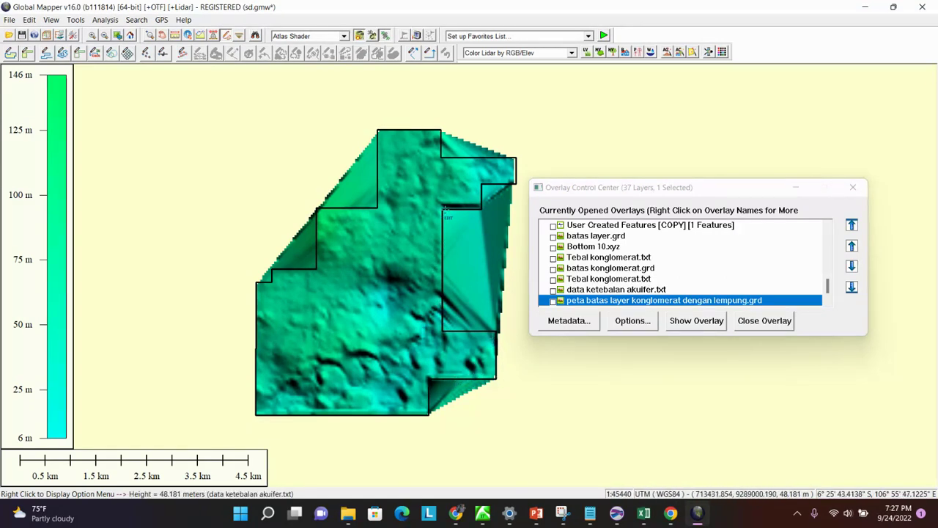
Select the study area polygon and export the thickness elevation grid as Surfer Grid (Binary v7 Format), cropped to the selected area feature
left_click(398, 237)
left_click(6, 20)
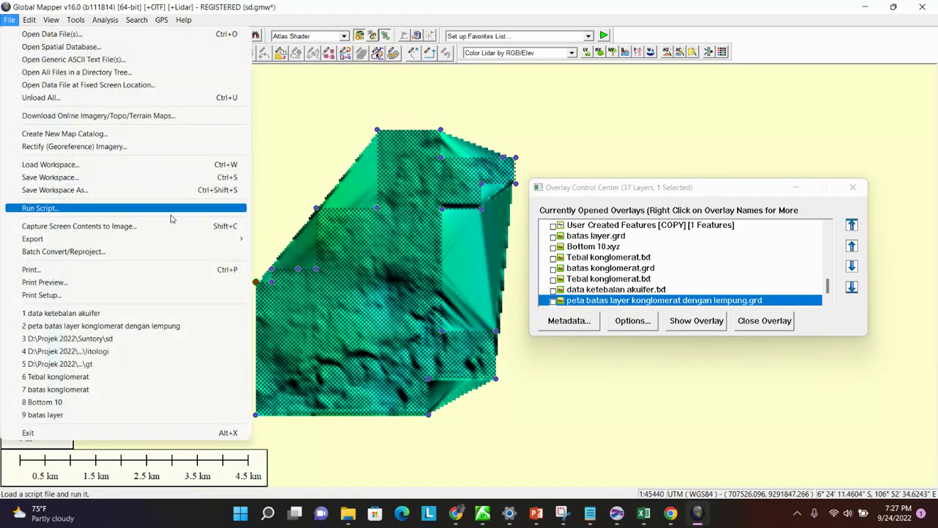
mouse_move(185, 239)
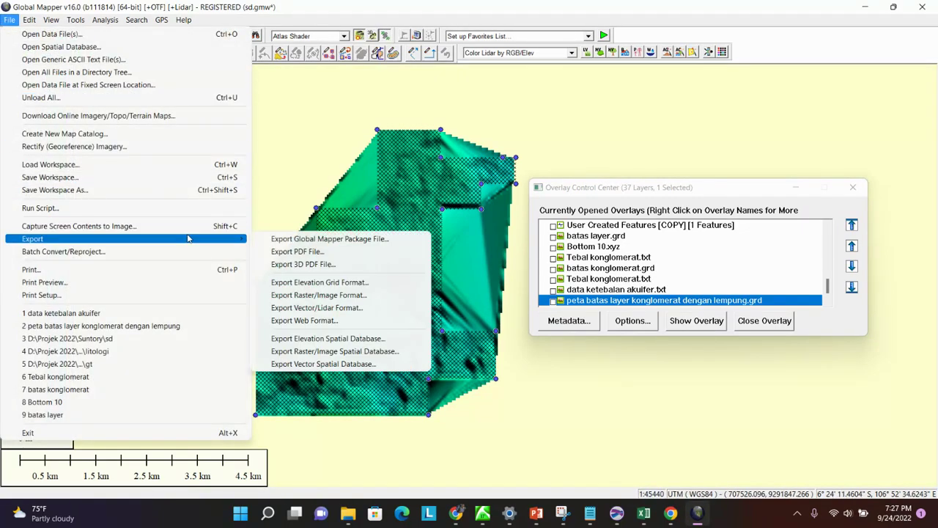
left_click(315, 286)
left_click(440, 258)
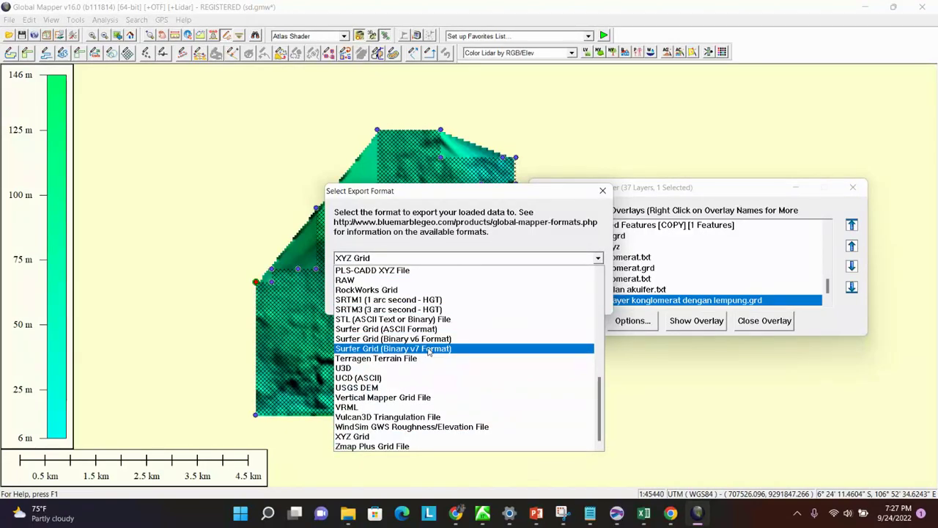
left_click(429, 349)
left_click(431, 293)
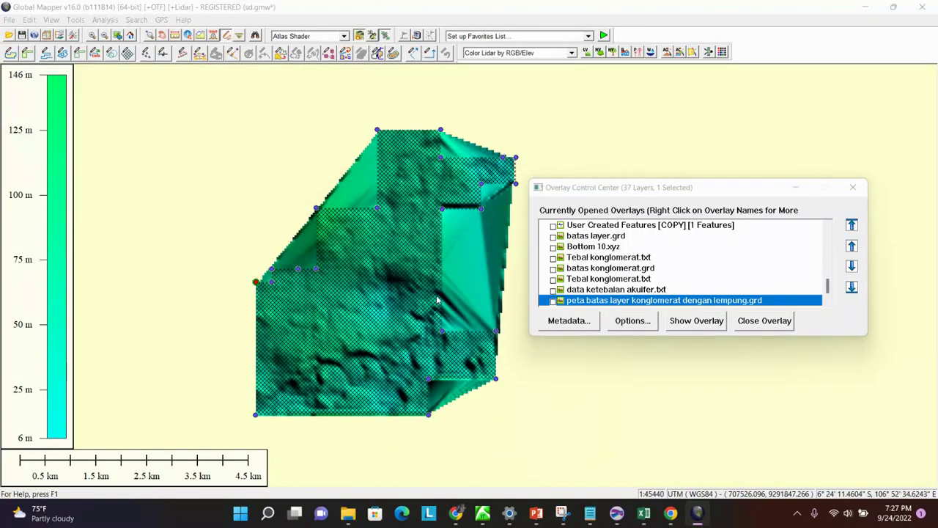
left_click(434, 344)
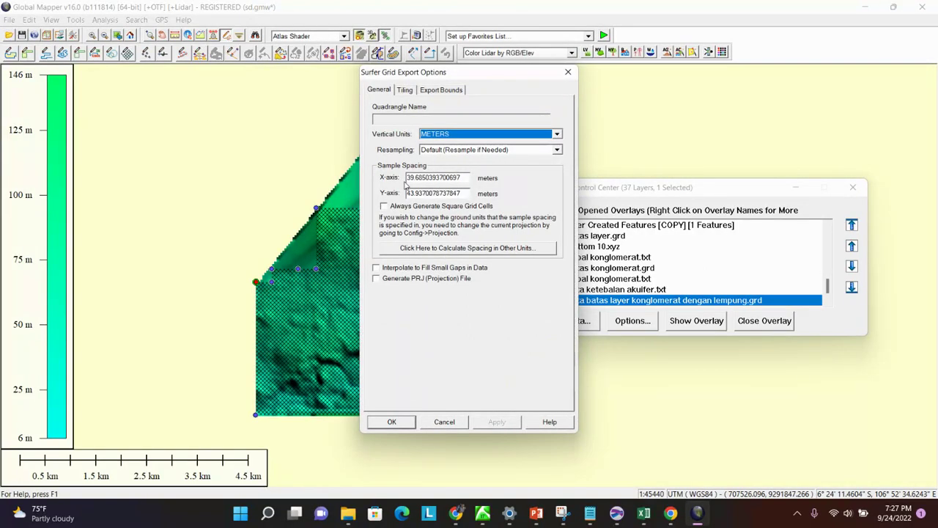
left_click(443, 89)
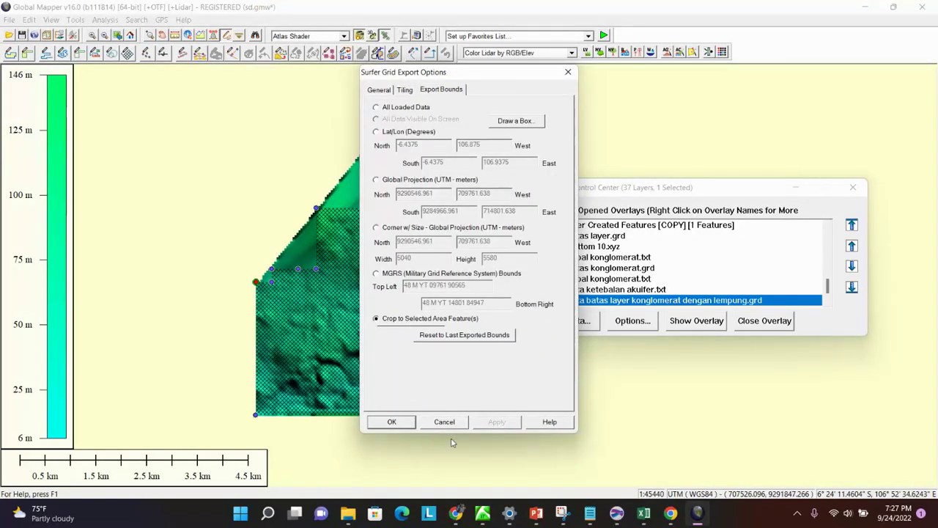
left_click_drag(446, 75, 630, 86)
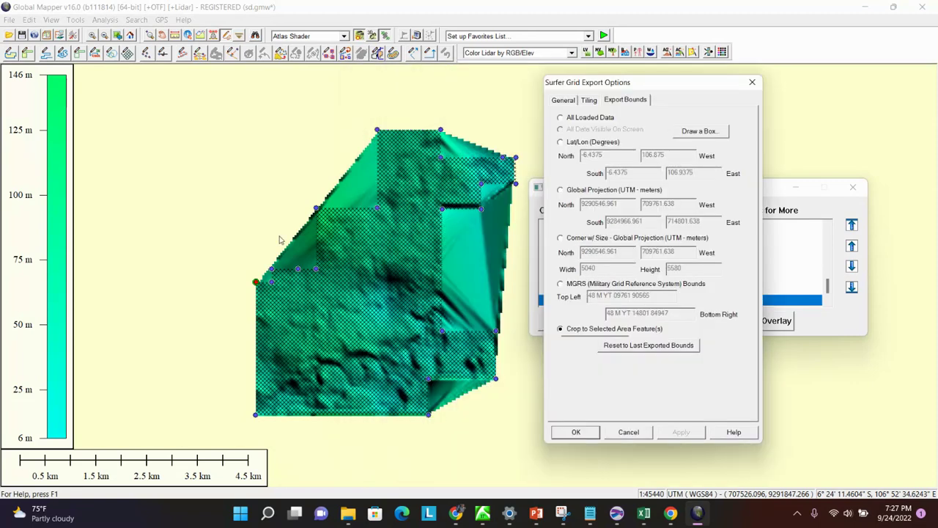
left_click(575, 433)
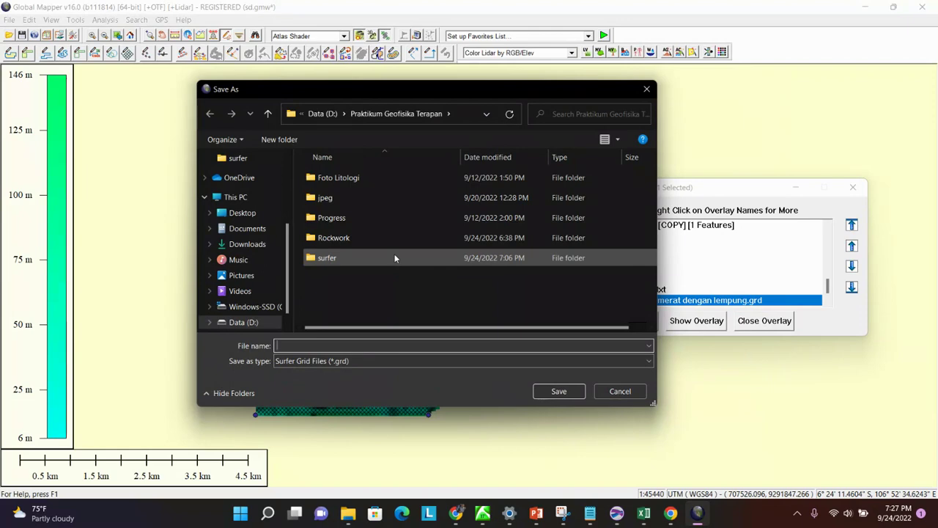
Save the grid as PETA KETEBALAN AQUIFER in the surfer folder, overwriting the existing file
double_click(394, 257)
scroll(395, 257, "down", 1)
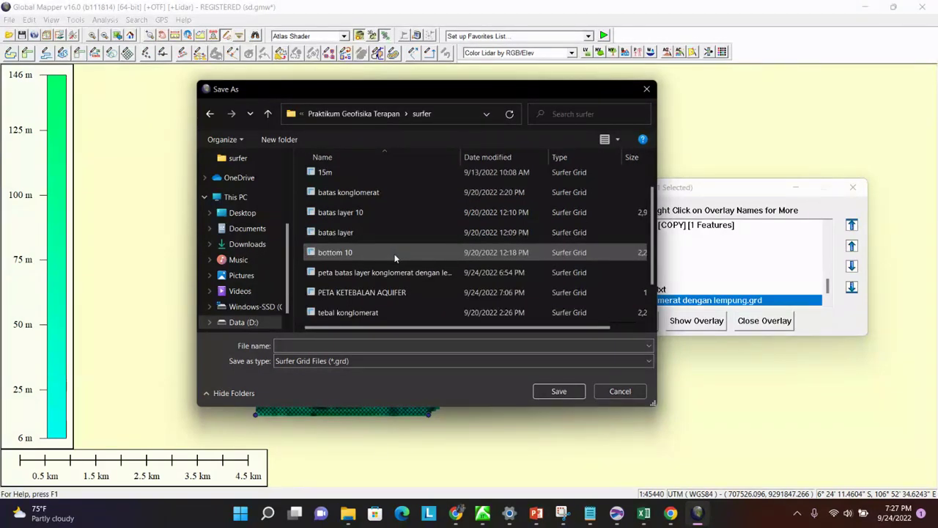
scroll(395, 258, "down", 1)
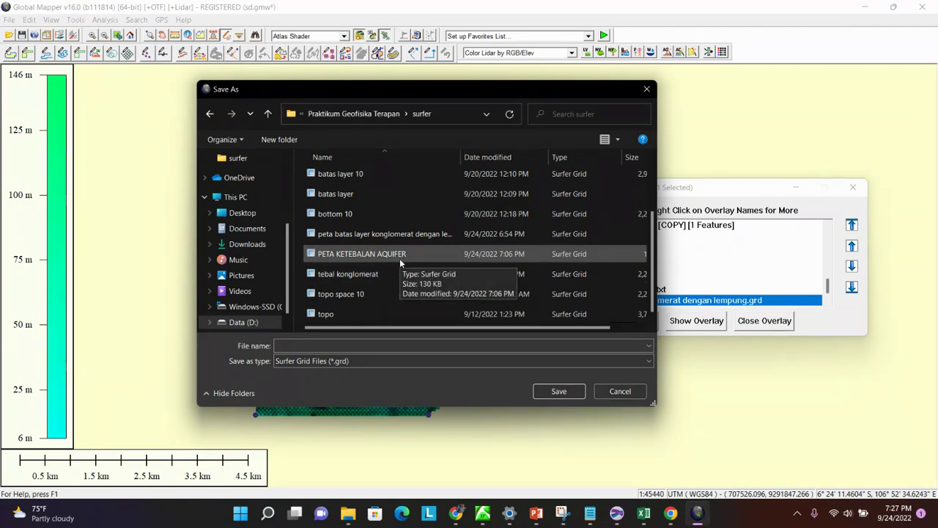
left_click(400, 257)
left_click(559, 391)
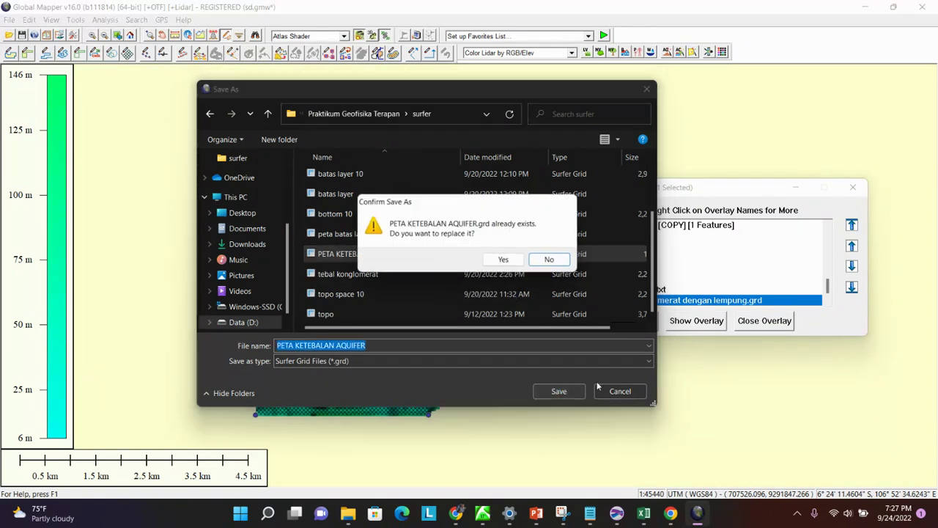
left_click(514, 258)
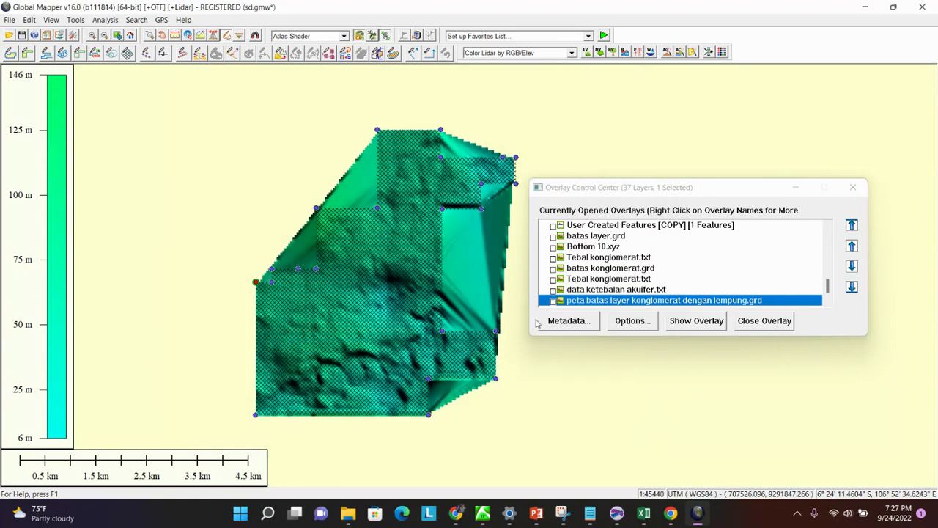
Switch to Surfer's Peta batas plot and leave the Measure tool by activating Select
left_click(616, 513)
scroll(493, 345, "down", 5)
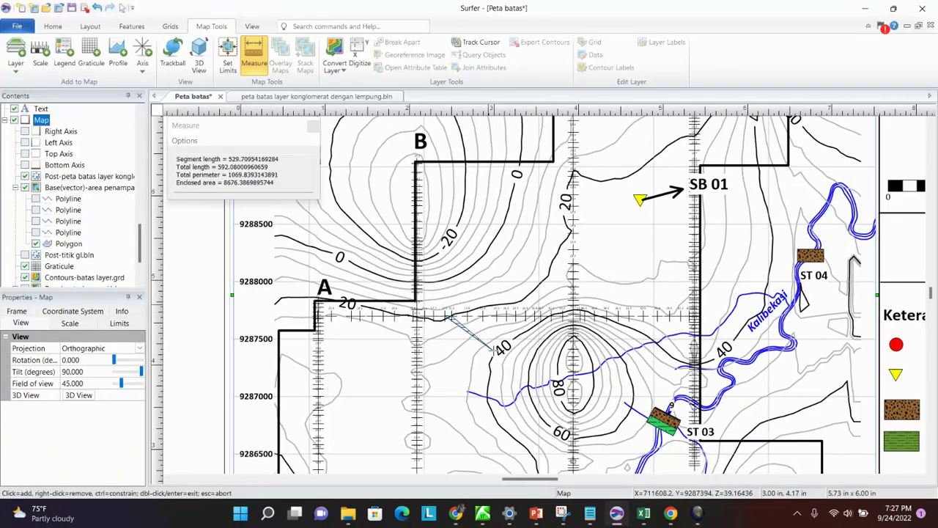
left_click(50, 28)
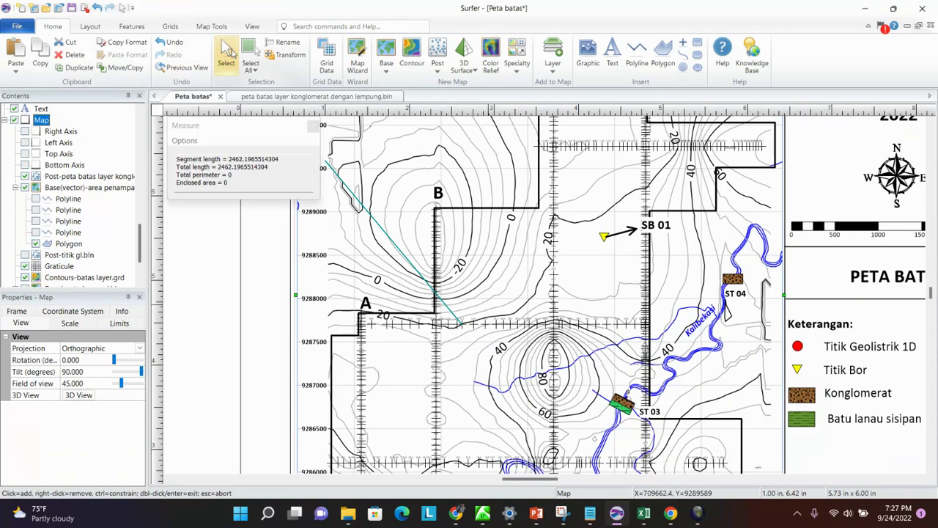
left_click(226, 55)
scroll(471, 373, "down", 3)
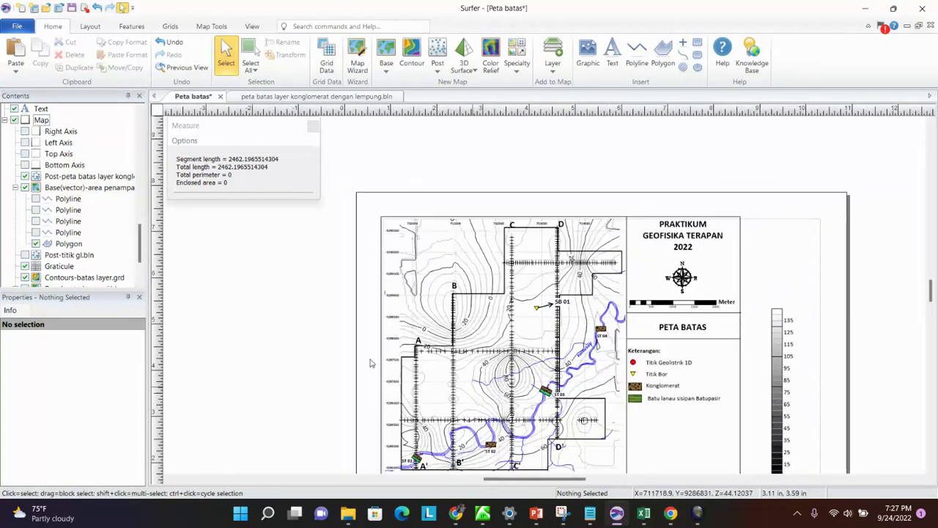
Hide the peta batas layer konglomerat post layer and the batas layer.grd contours on the map
scroll(366, 363, "up", 1)
scroll(42, 245, "down", 2)
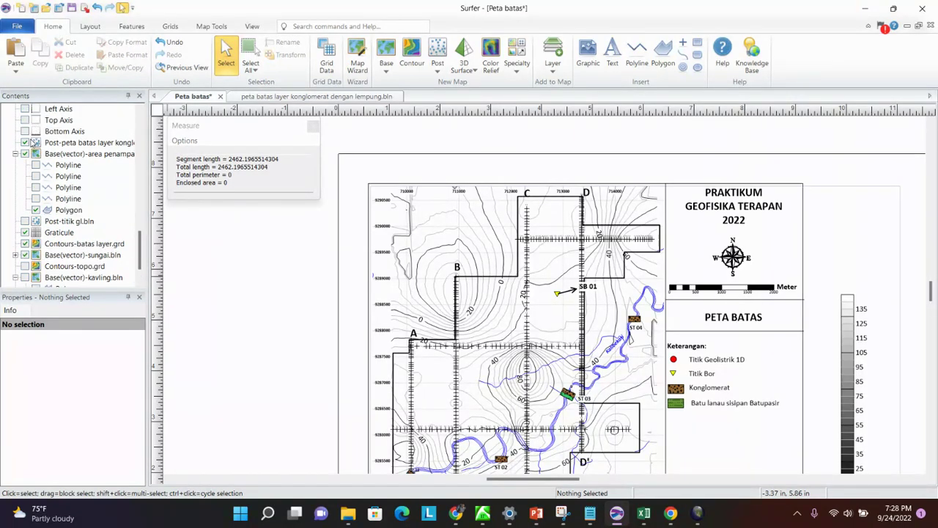
left_click(25, 143)
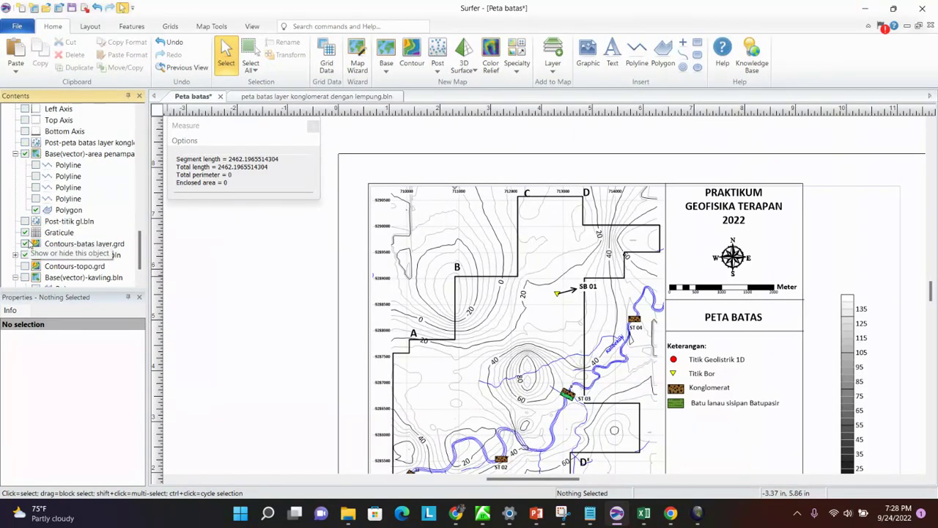
left_click(25, 244)
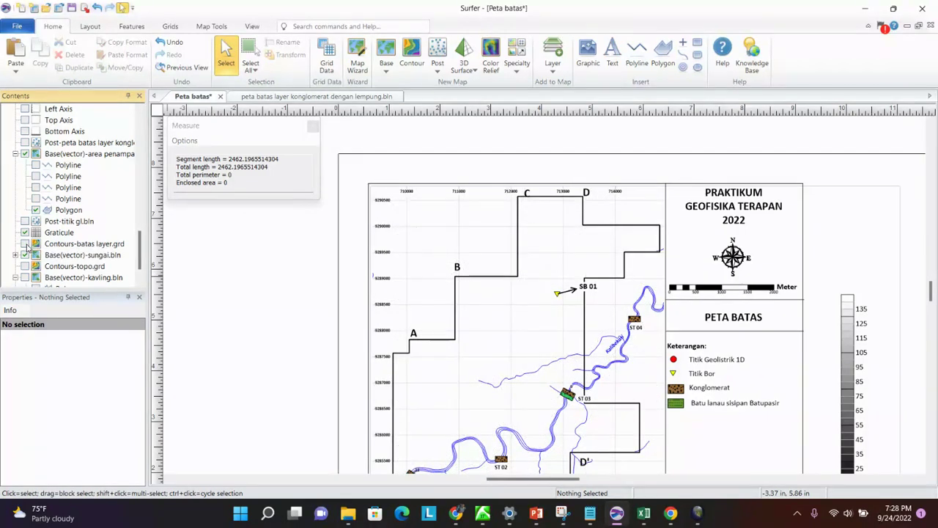
scroll(53, 156, "up", 2)
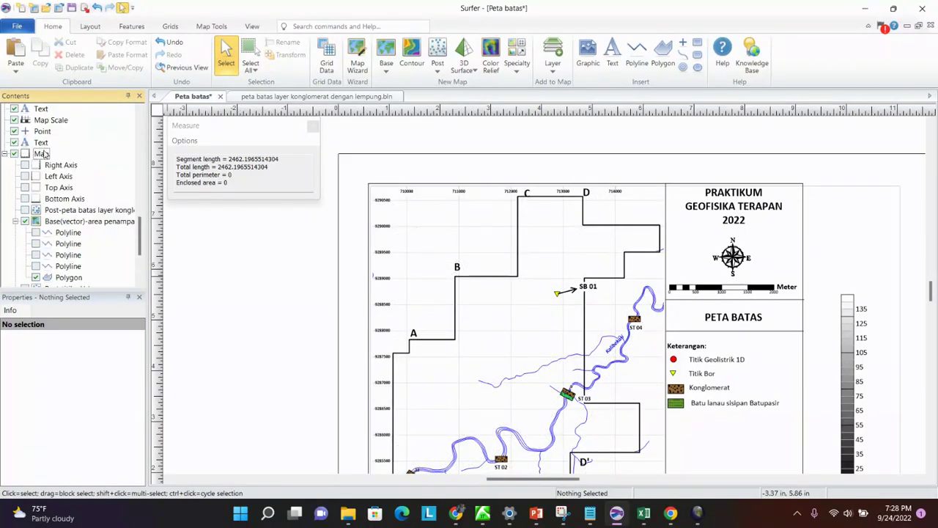
left_click(42, 153)
scroll(383, 272, "down", 1)
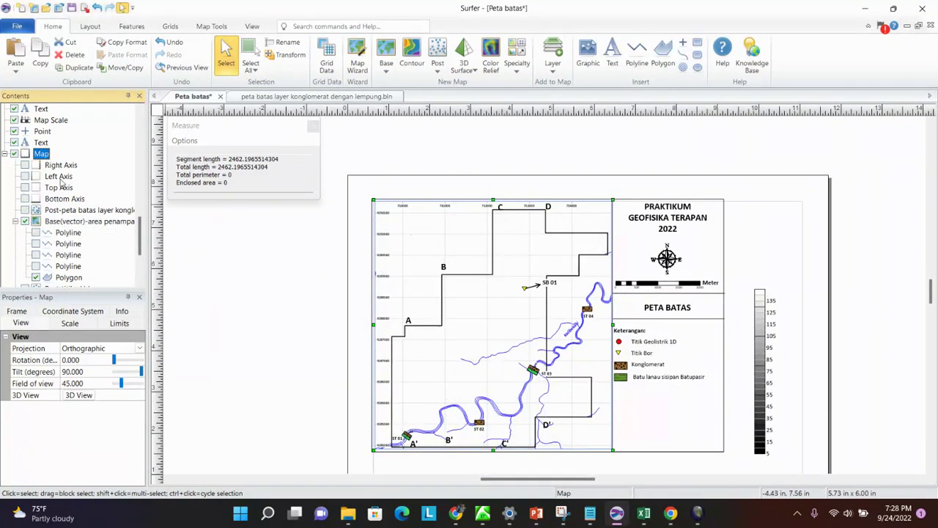
left_click(557, 59)
left_click(485, 119)
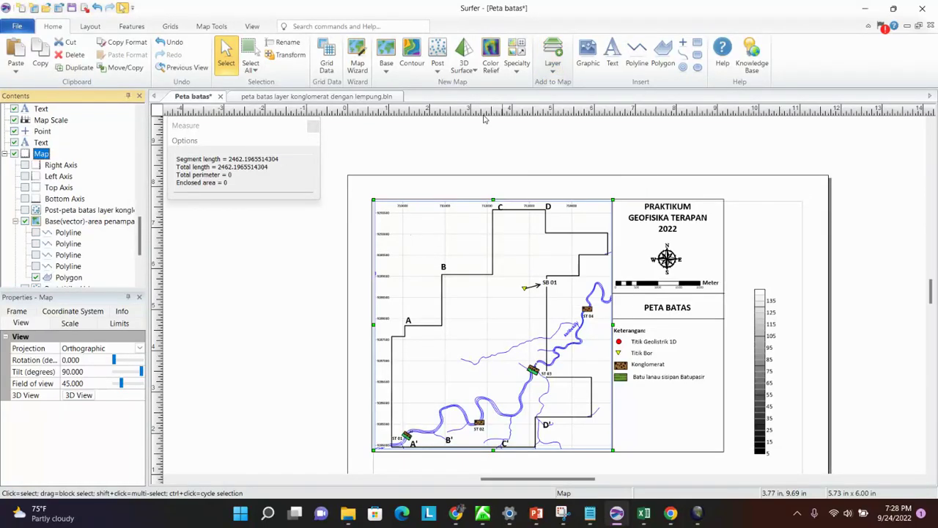
Delete the old color scale and add the PETA KETEBALAN AQUIFER grid to the map as a contour layer
left_click(768, 343)
key("Delete")
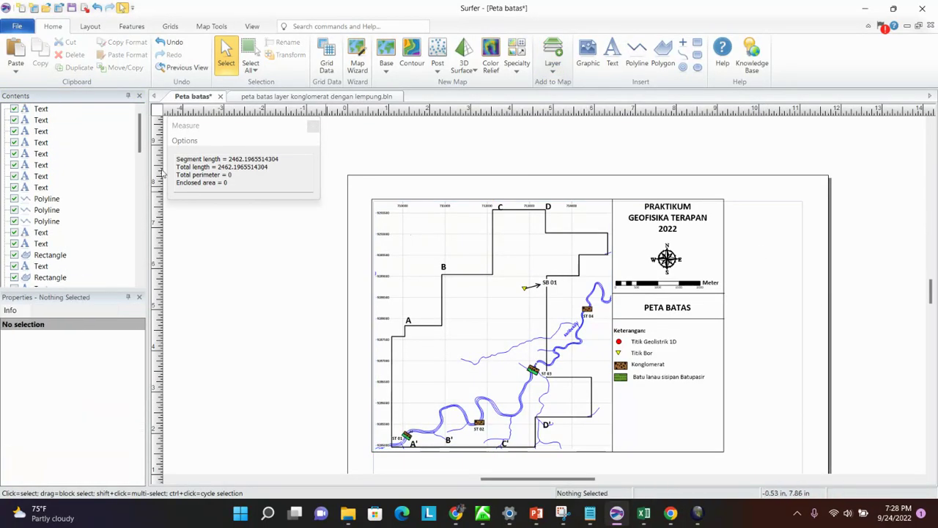
scroll(51, 186, "down", 5)
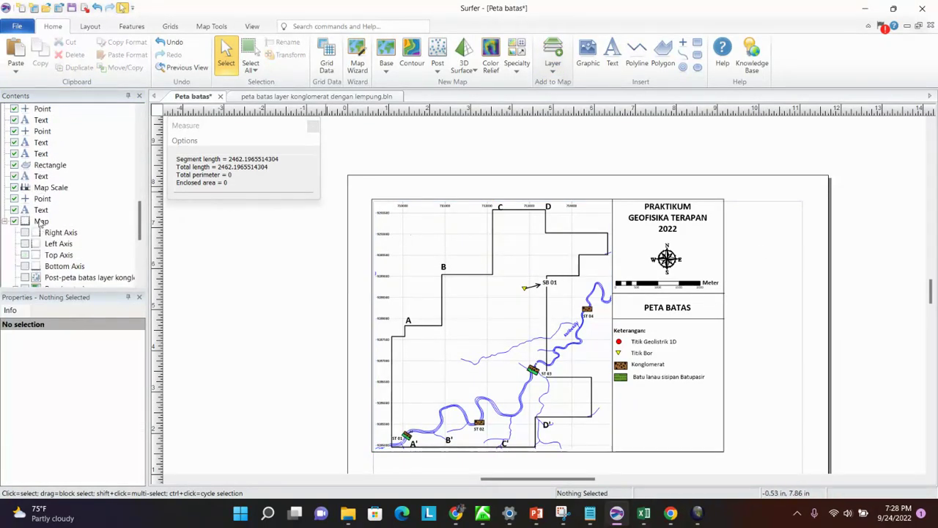
left_click(40, 221)
left_click(553, 57)
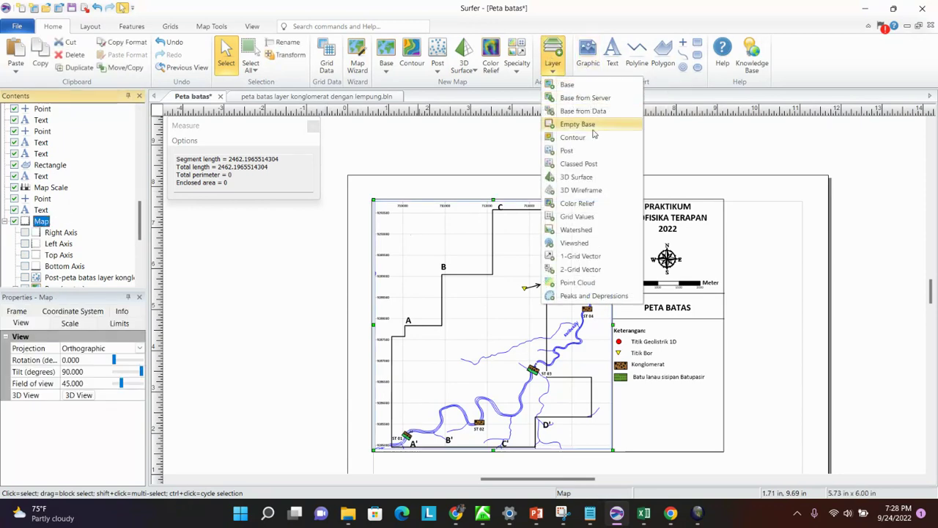
left_click(595, 137)
double_click(452, 222)
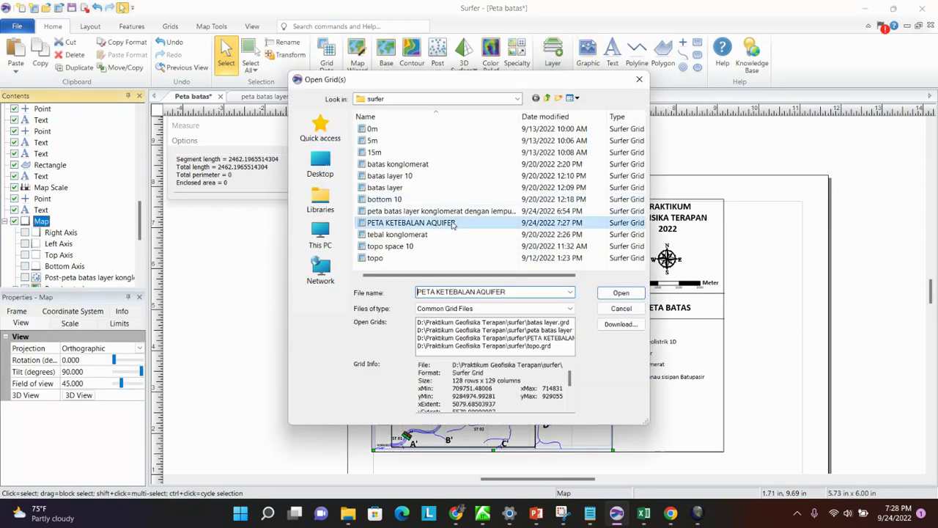
Move the new color scale off the legend to just outside the map's frame
scroll(539, 300, "down", 3)
scroll(543, 356, "up", 6)
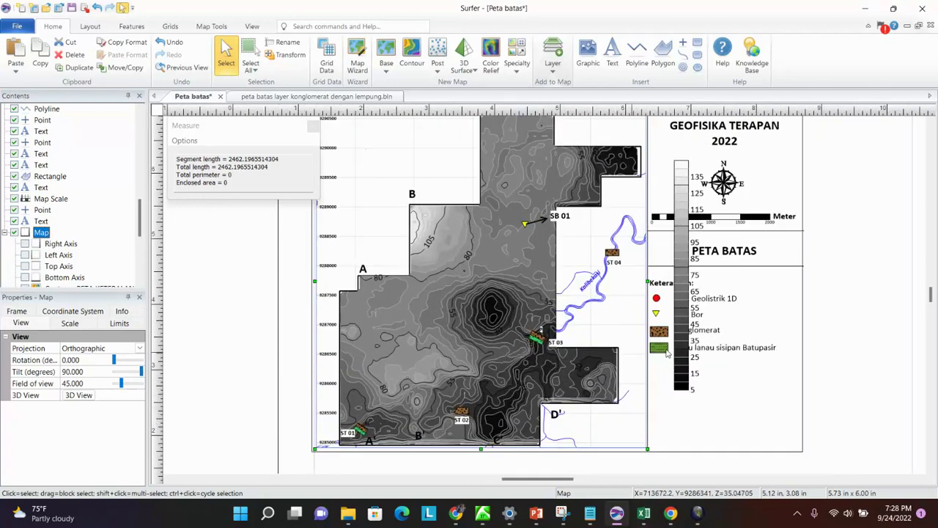
left_click(701, 324)
left_click_drag(701, 324, 855, 398)
Change the map title text to "PETA ketebalan"
double_click(741, 235)
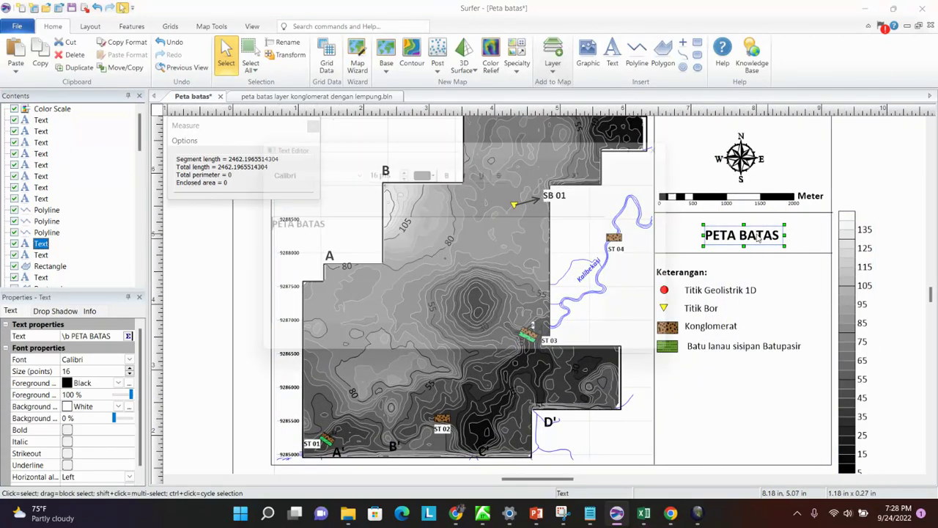
left_click_drag(443, 242, 284, 239)
type("ketebalan")
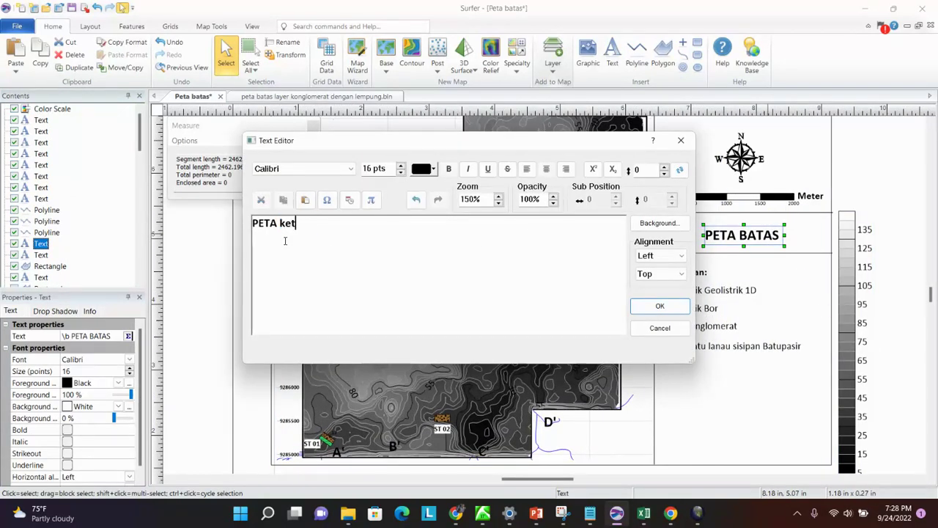
left_click(660, 306)
scroll(513, 308, "down", 2)
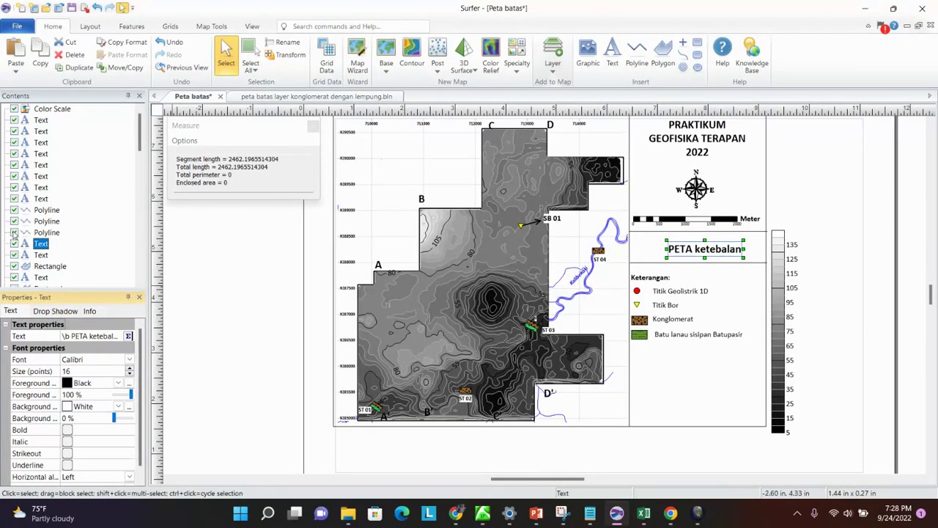
Switch to the Geolistrik Untuk Airtanah presentation in PowerPoint and examine the whole Tebal Konglomerat map on slide 56
scroll(14, 235, "down", 4)
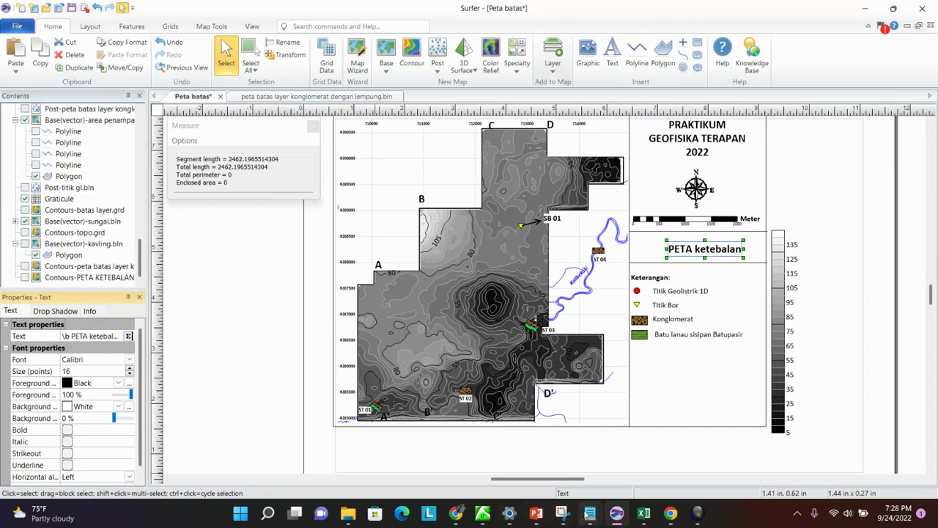
mouse_move(621, 519)
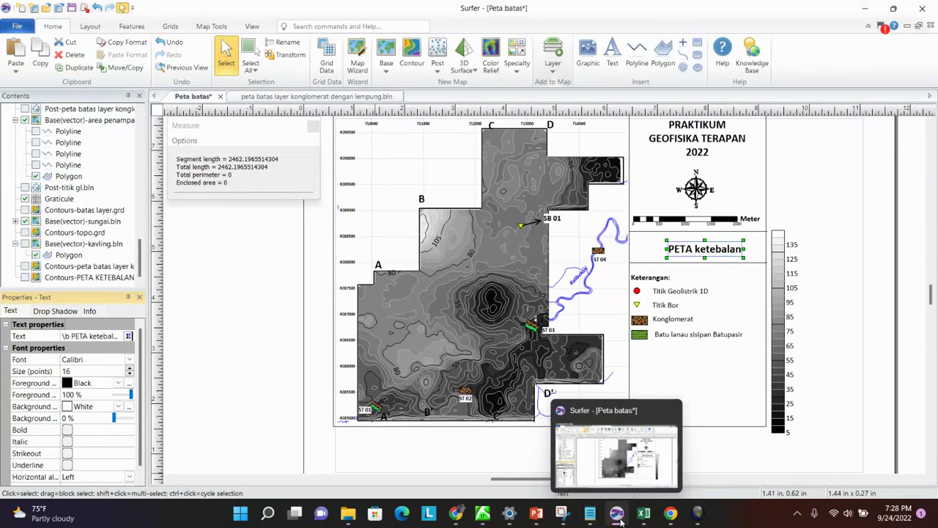
left_click(537, 515)
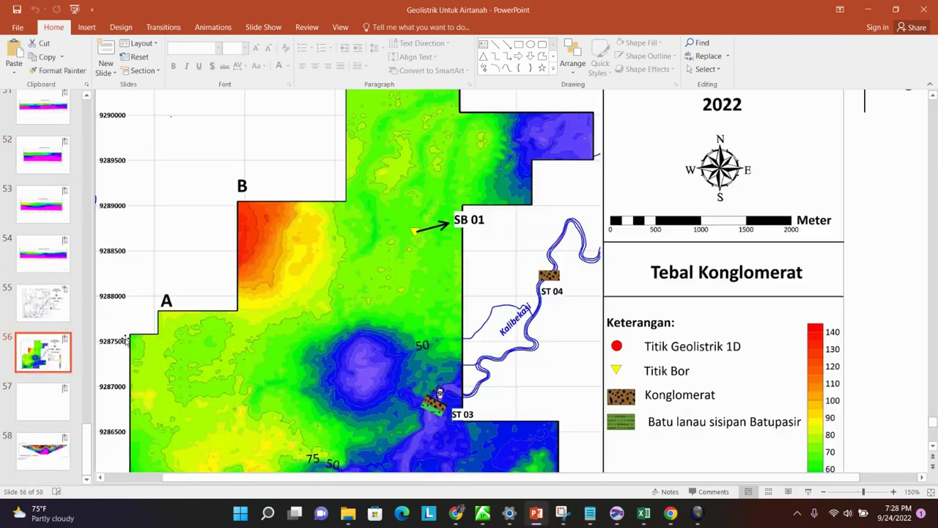
left_click(42, 353)
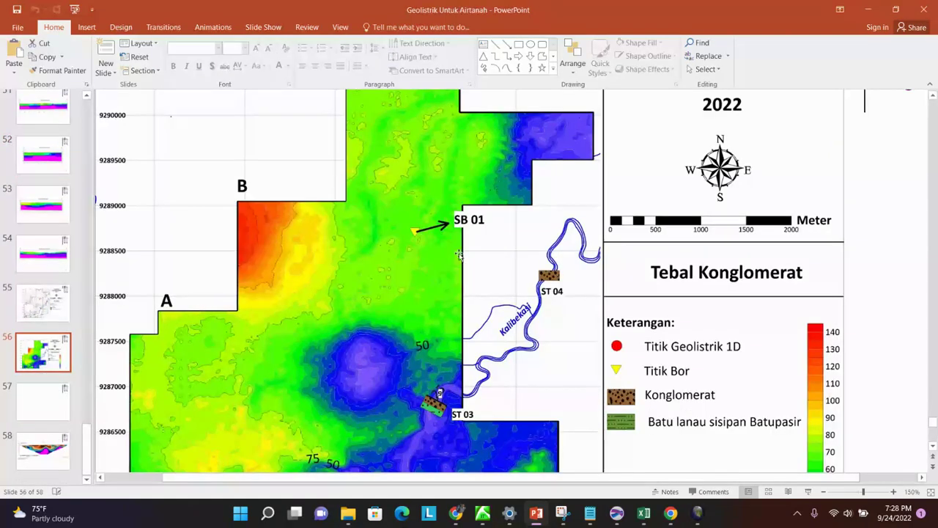
scroll(471, 265, "down", 5)
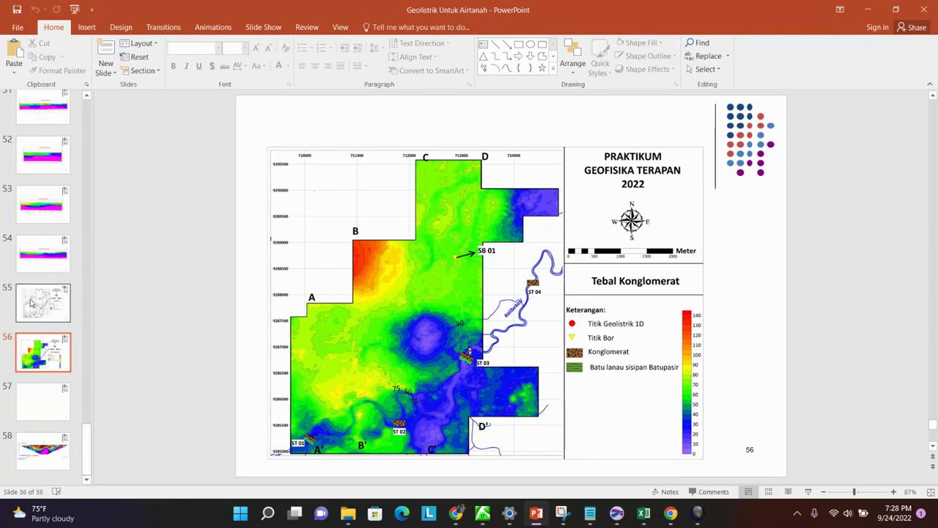
Go back through the presentation to slide 39 and examine the forward modelling curve and model parameters for STR01
scroll(31, 303, "up", 3)
scroll(30, 302, "up", 7)
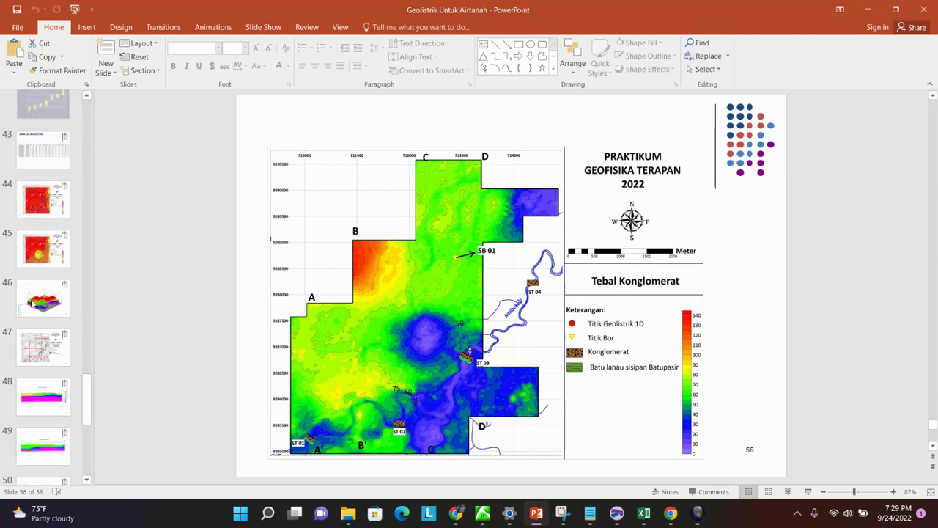
scroll(31, 303, "down", 2)
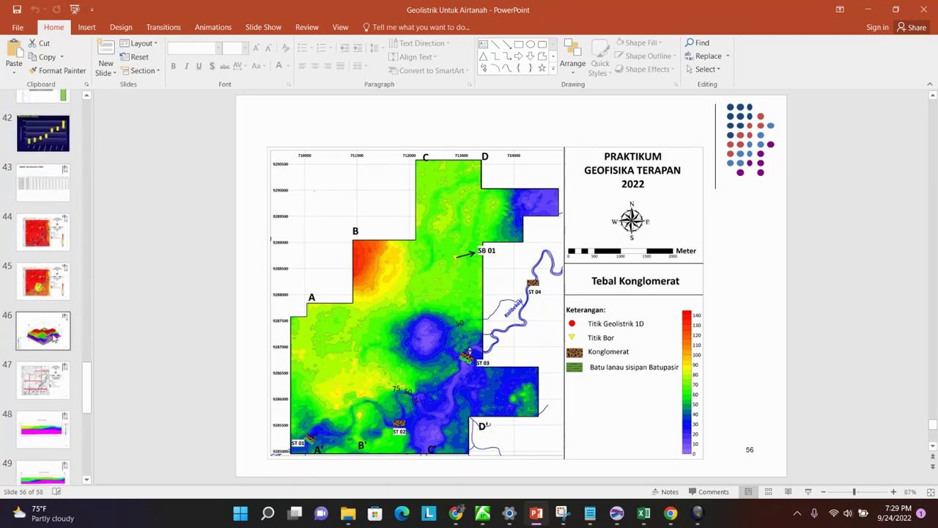
scroll(53, 338, "up", 6)
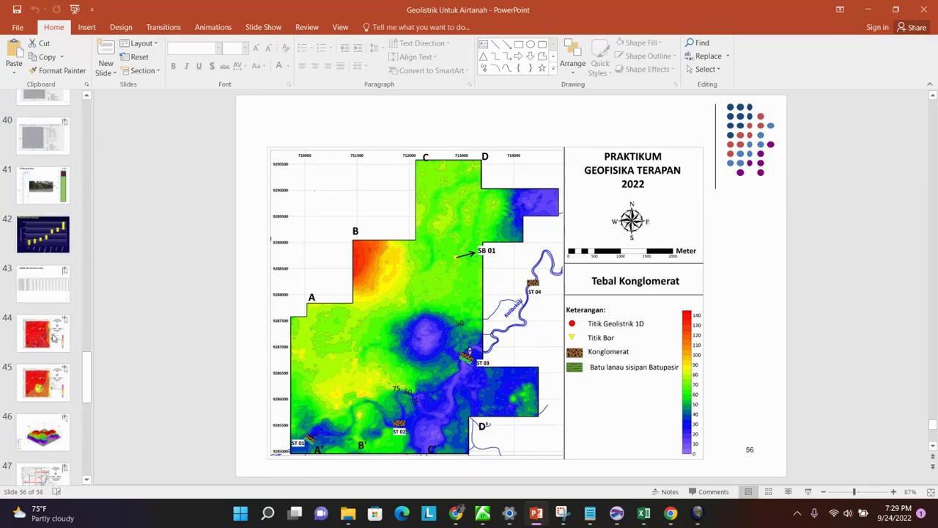
left_click(46, 328)
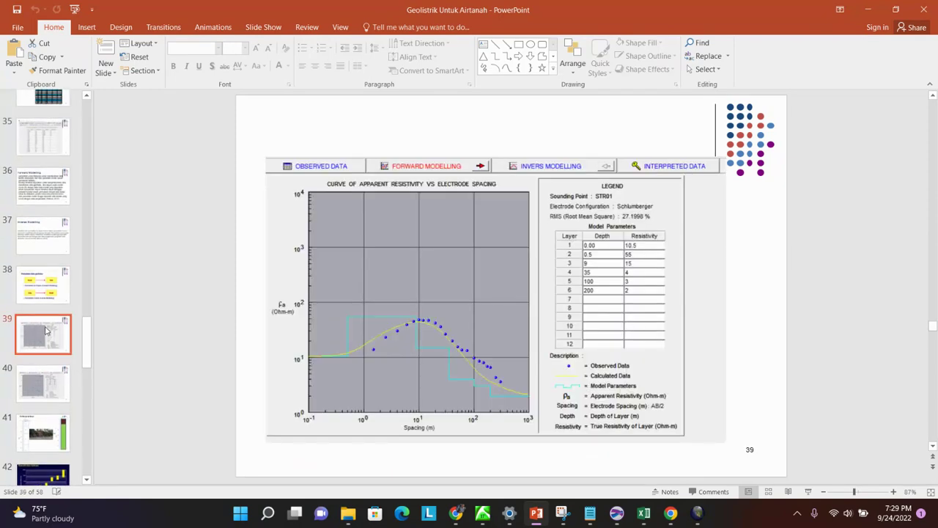
Review the observed data table on slide 35 and the Data Pengukuran field sheet on slide 34
scroll(46, 330, "up", 4)
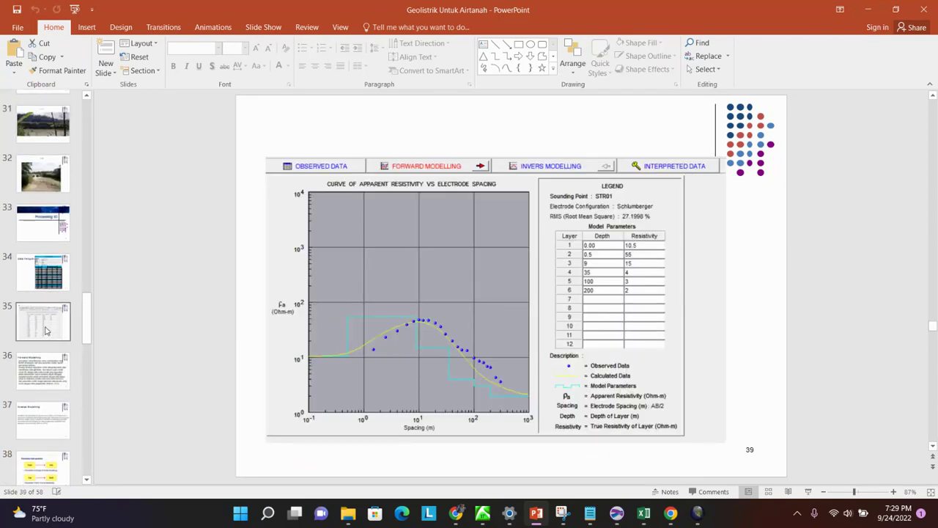
left_click(45, 330)
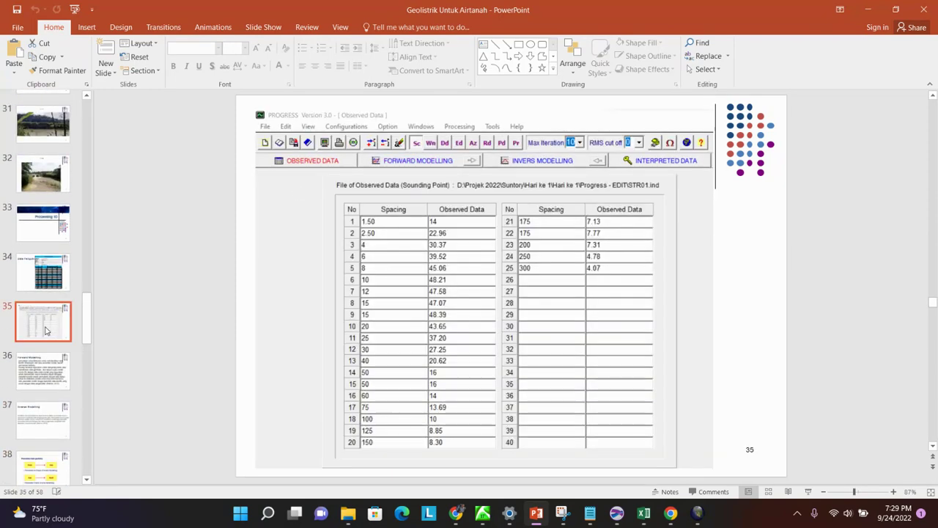
left_click(55, 278)
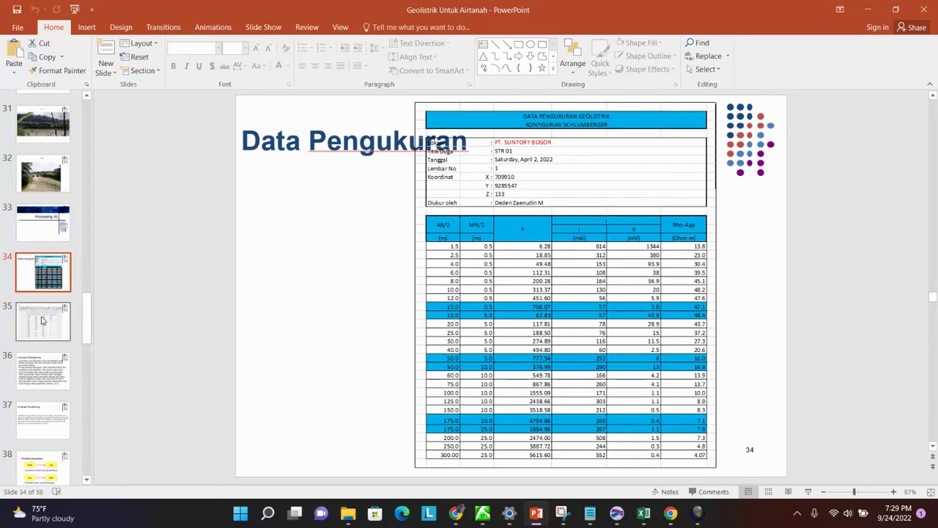
Review slides 40 to 42, covering the inverse modelling curve, the Resistivitas batuan chart and the Interpretasi resistivity log
scroll(46, 287, "down", 4)
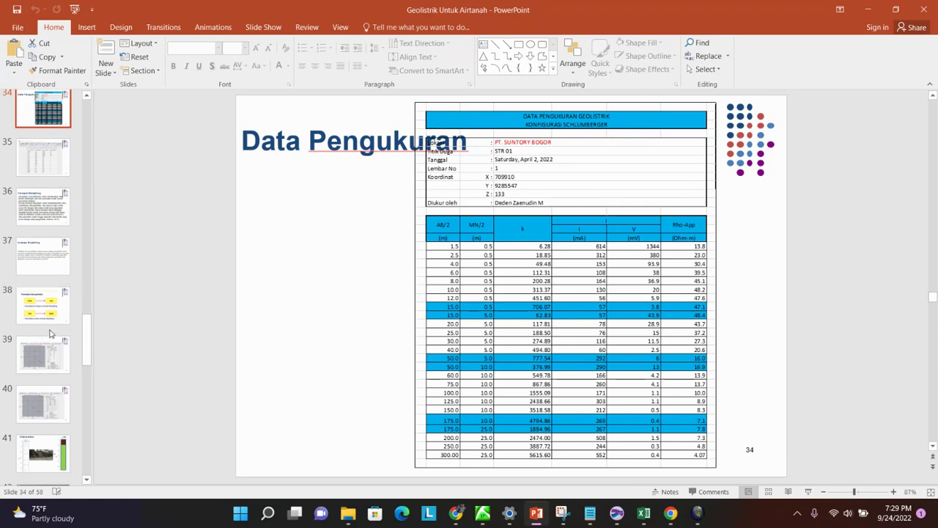
left_click(51, 392)
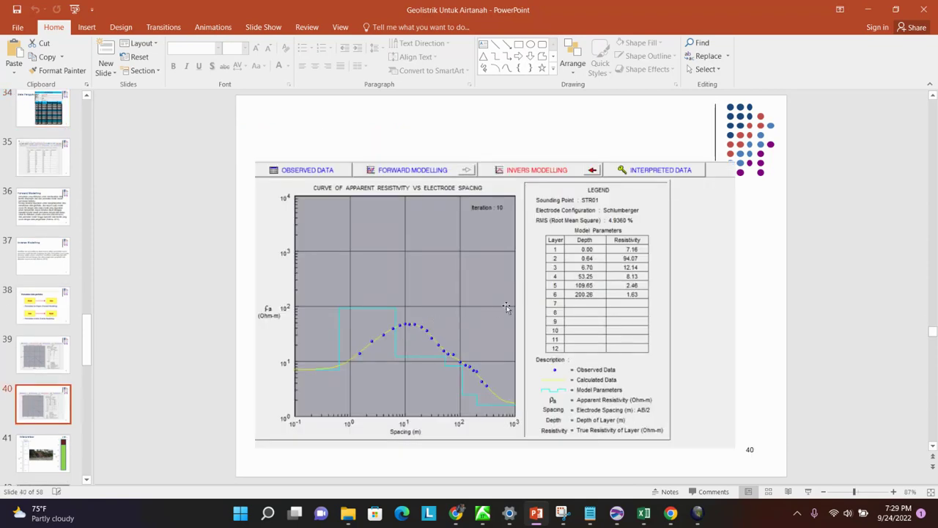
scroll(506, 306, "down", 2)
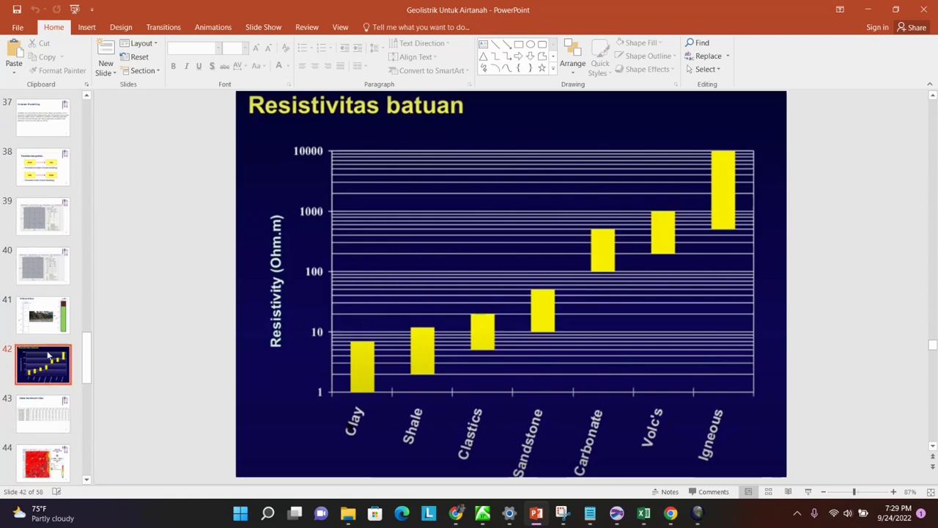
left_click(33, 300)
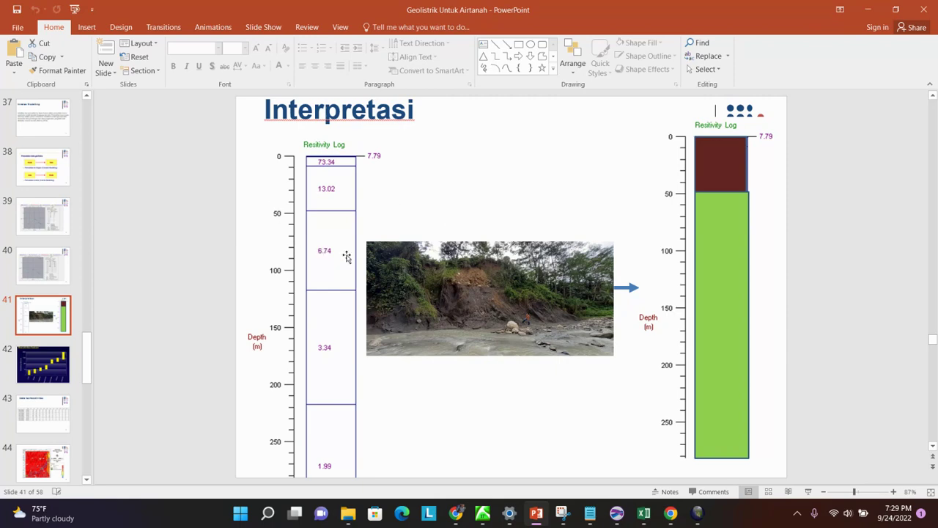
Examine the Penampang Resistivitas 1 cross-section on slide 48 and look back over the preceding slides
scroll(137, 335, "down", 7)
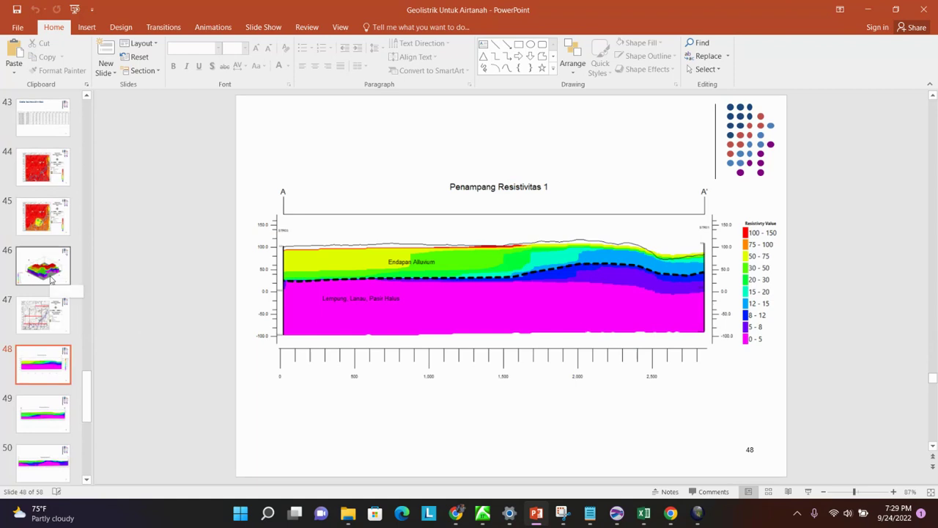
scroll(53, 282, "up", 5)
scroll(51, 281, "up", 2)
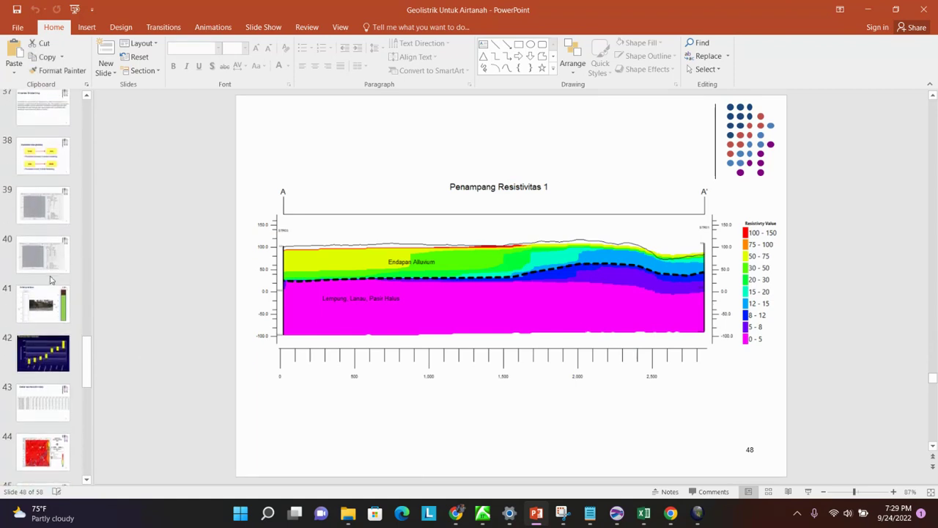